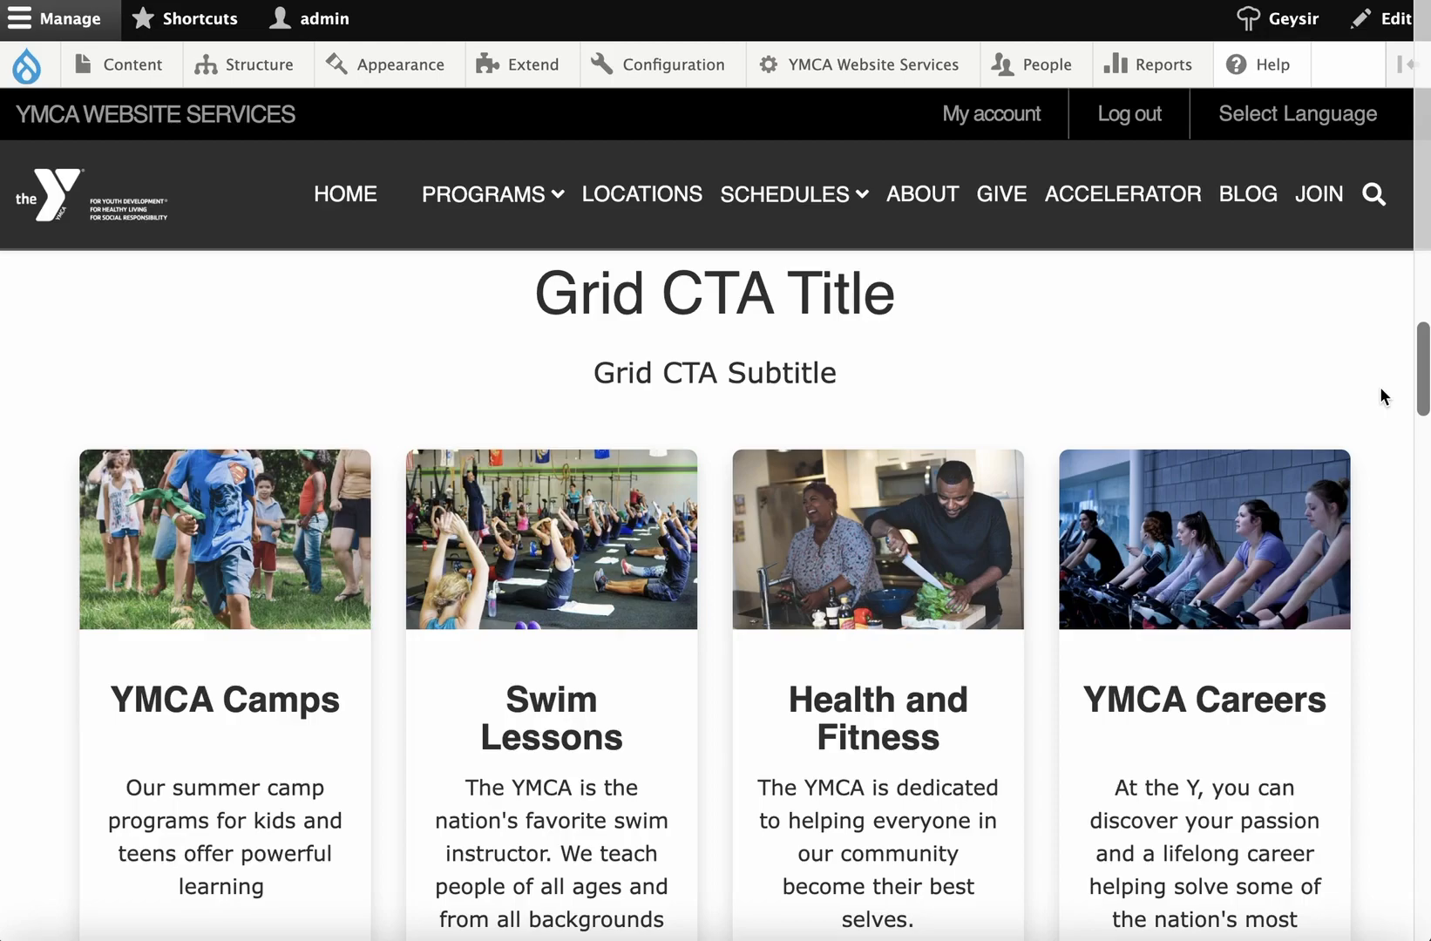
# - Examine the Grid CTA section on the published page, including its four cards and their buttons
pyautogui.scroll(-3, 1373, 390)
pyautogui.scroll(-1, 1374, 397)
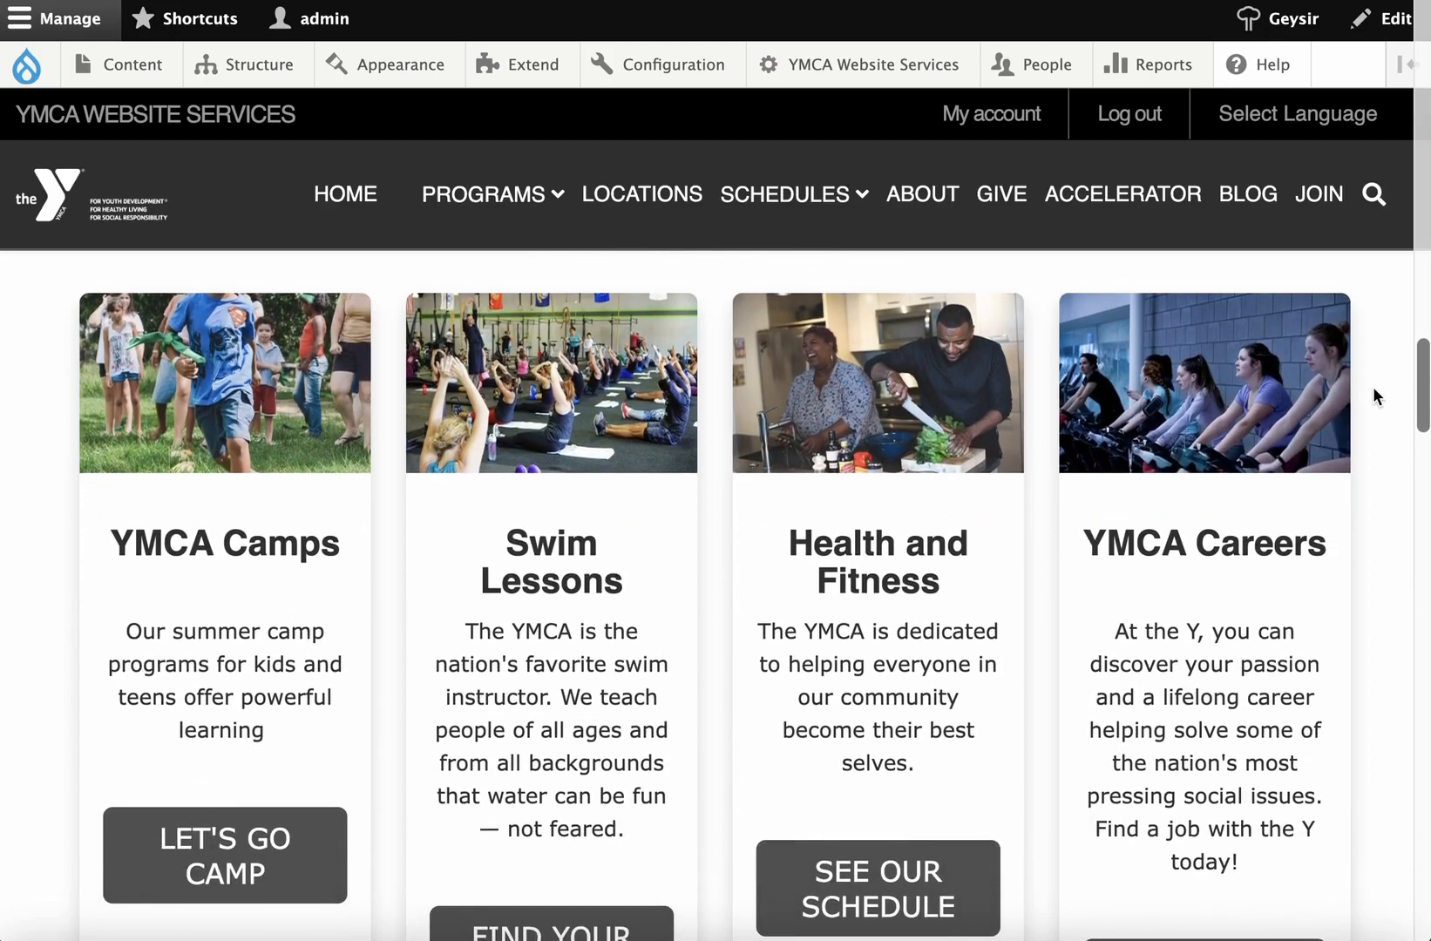
pyautogui.scroll(-2, 1373, 398)
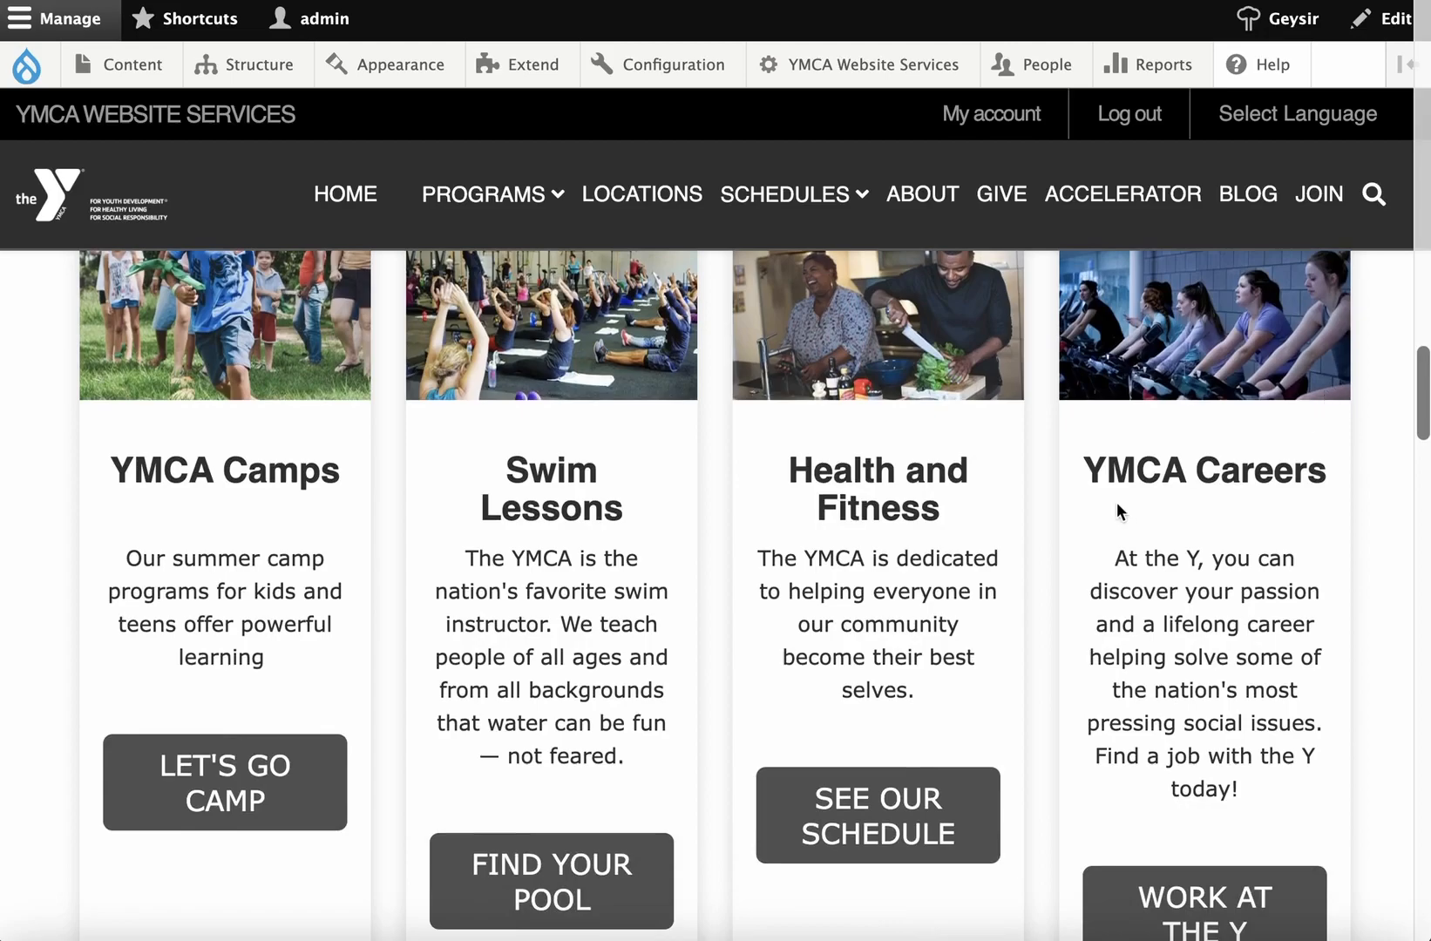
pyautogui.scroll(-1, 1084, 515)
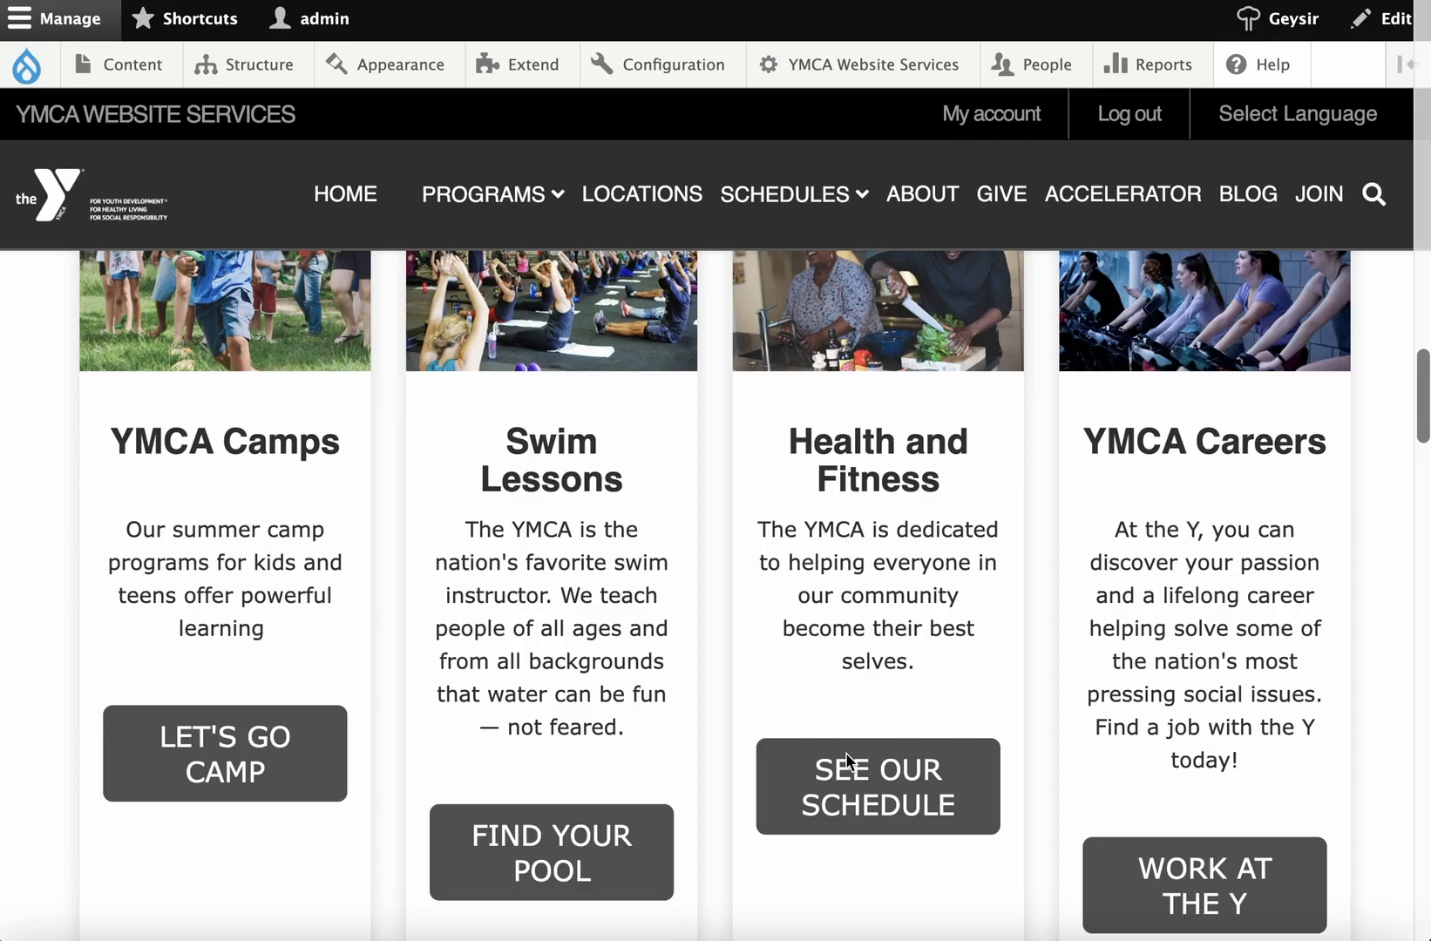
pyautogui.scroll(3, 837, 710)
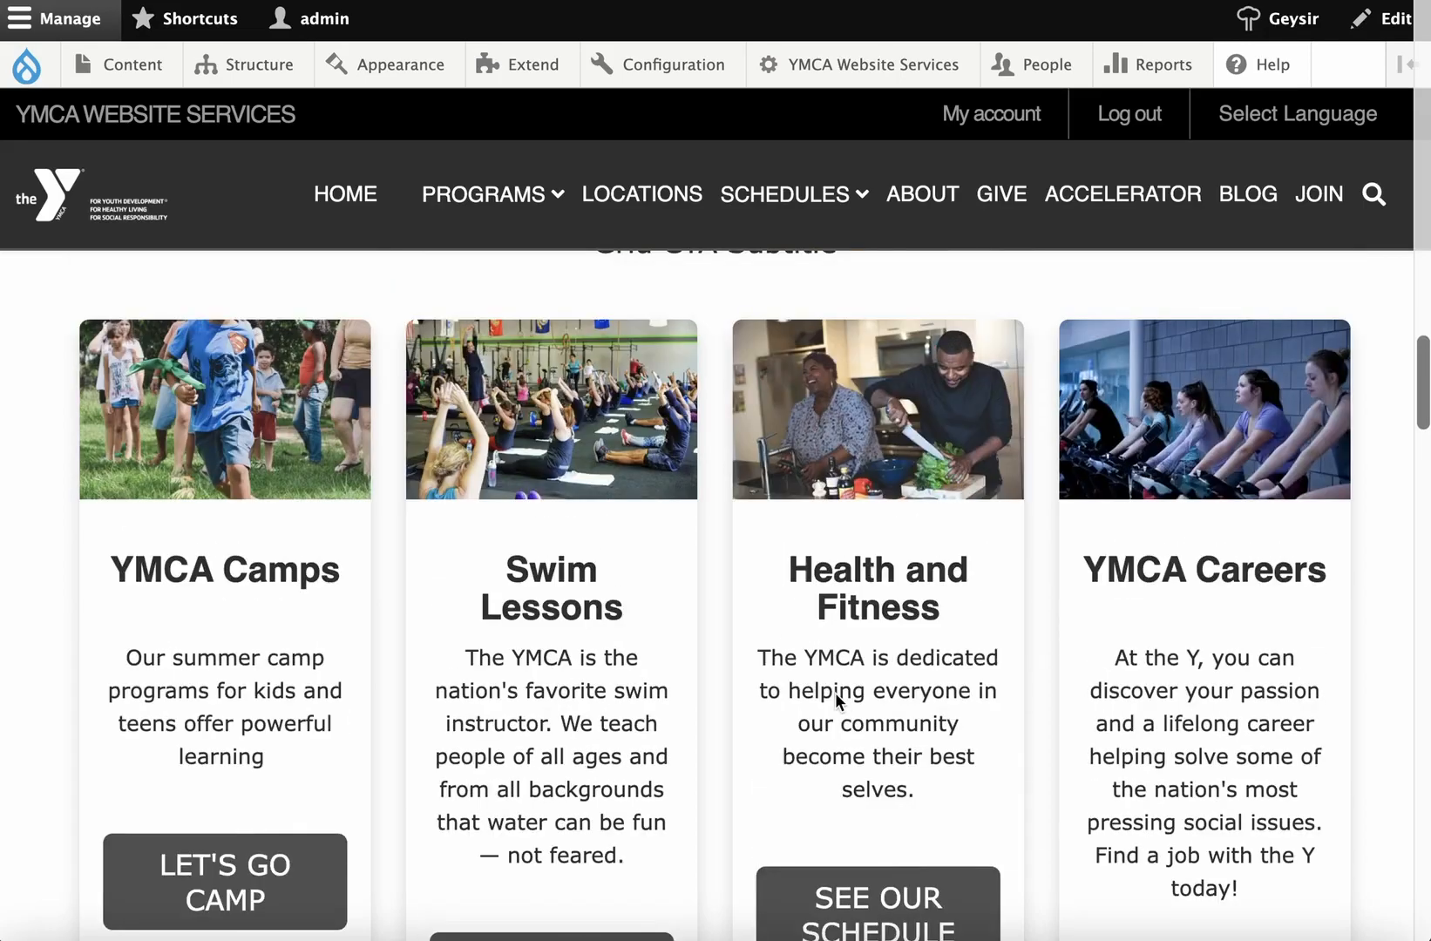
pyautogui.scroll(15, 835, 693)
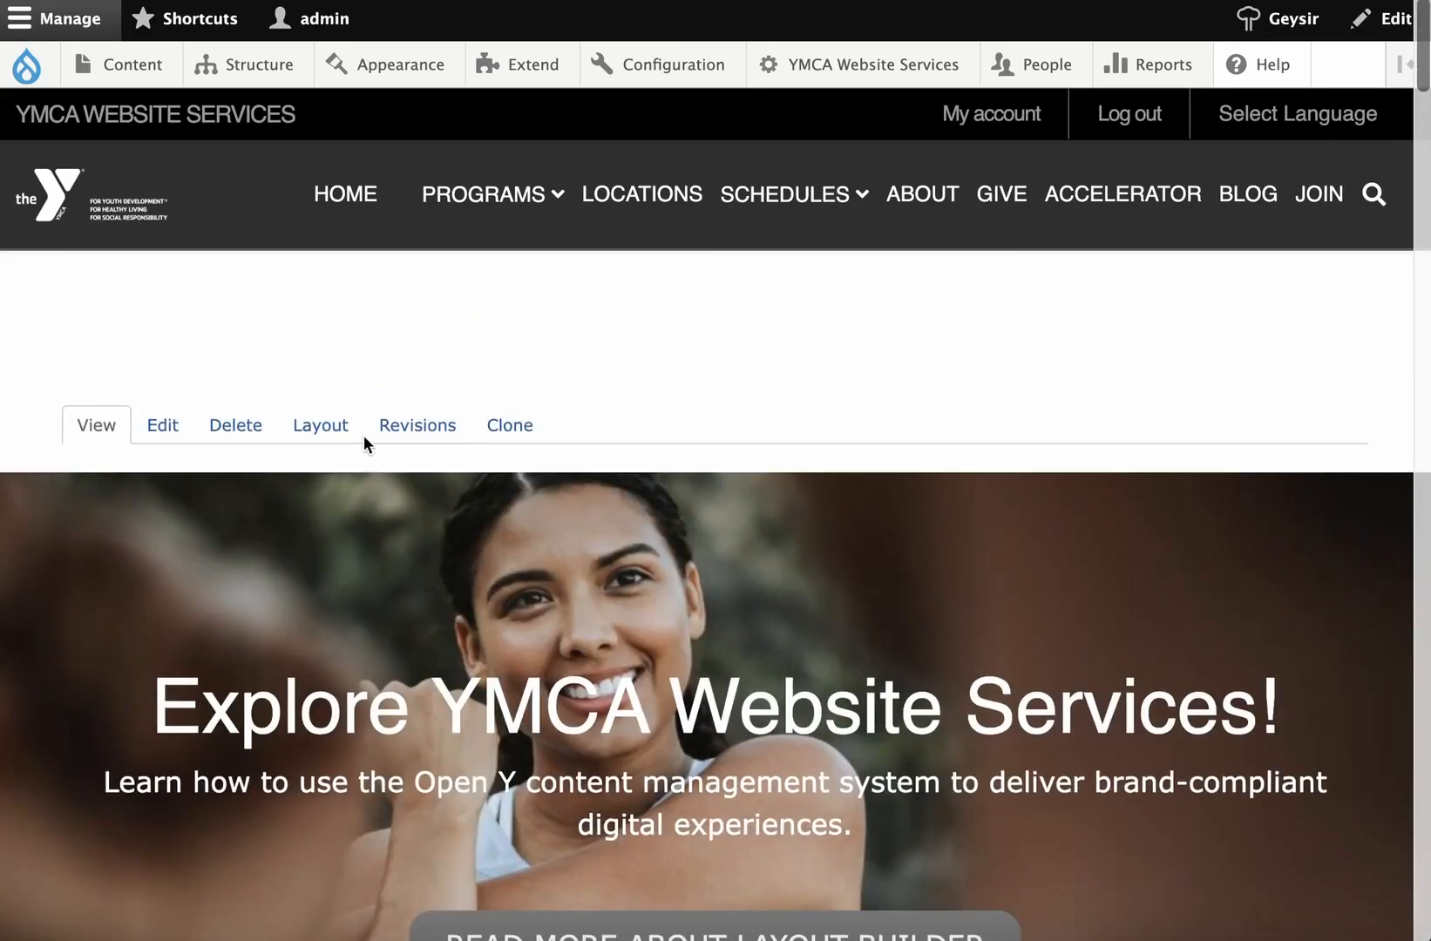
# - Open the page's layout for editing and start a new custom Grid CTA block below the hero banner
pyautogui.scroll(-1, 365, 438)
pyautogui.click(316, 340)
pyautogui.scroll(-5, 976, 486)
pyautogui.scroll(-5, 976, 487)
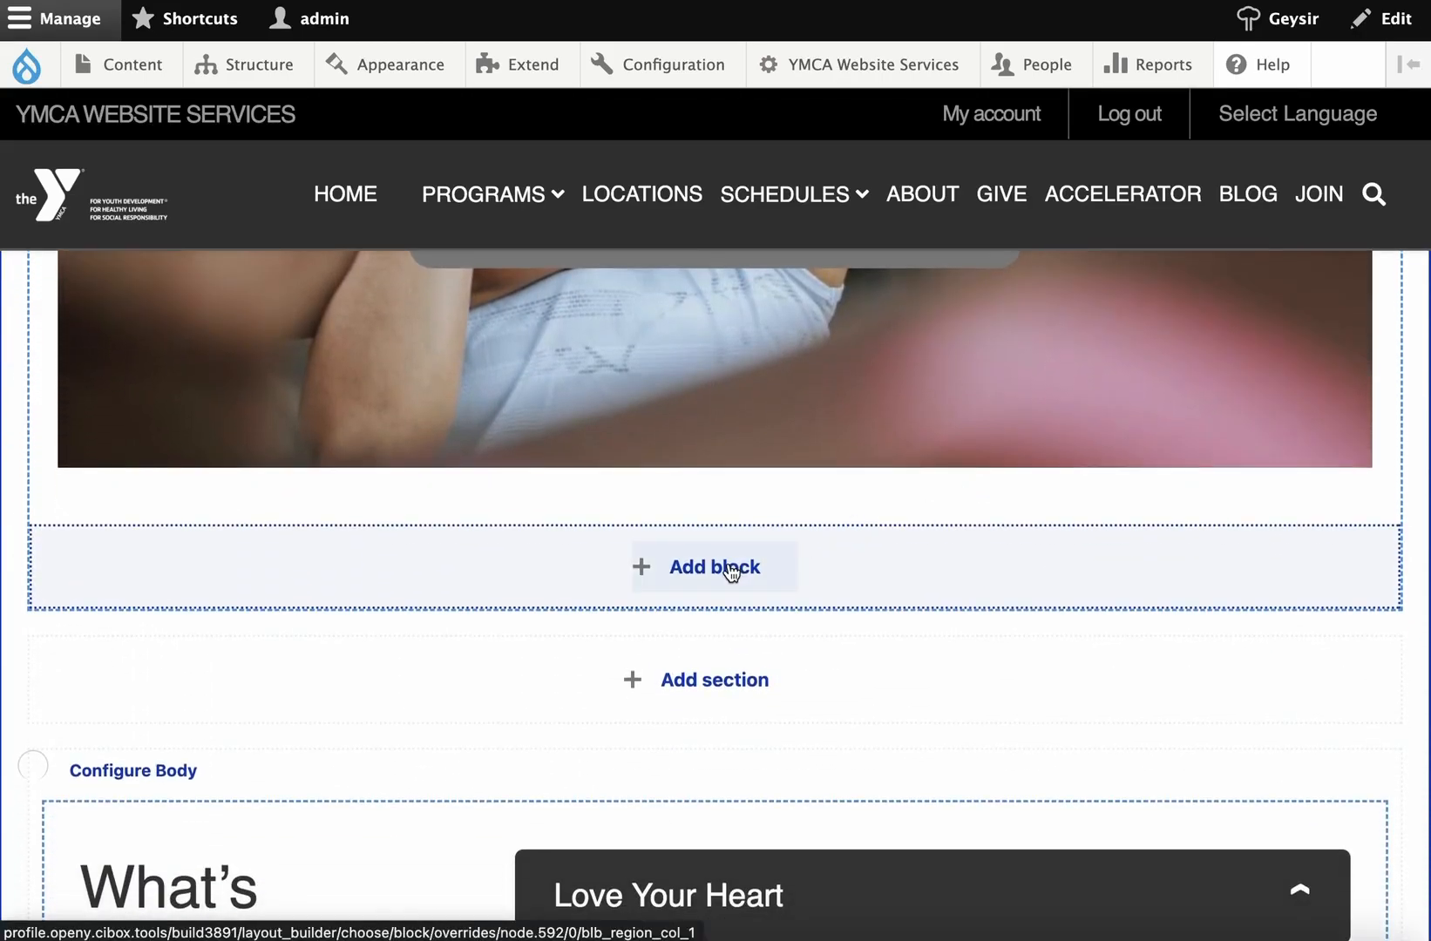
pyautogui.click(731, 570)
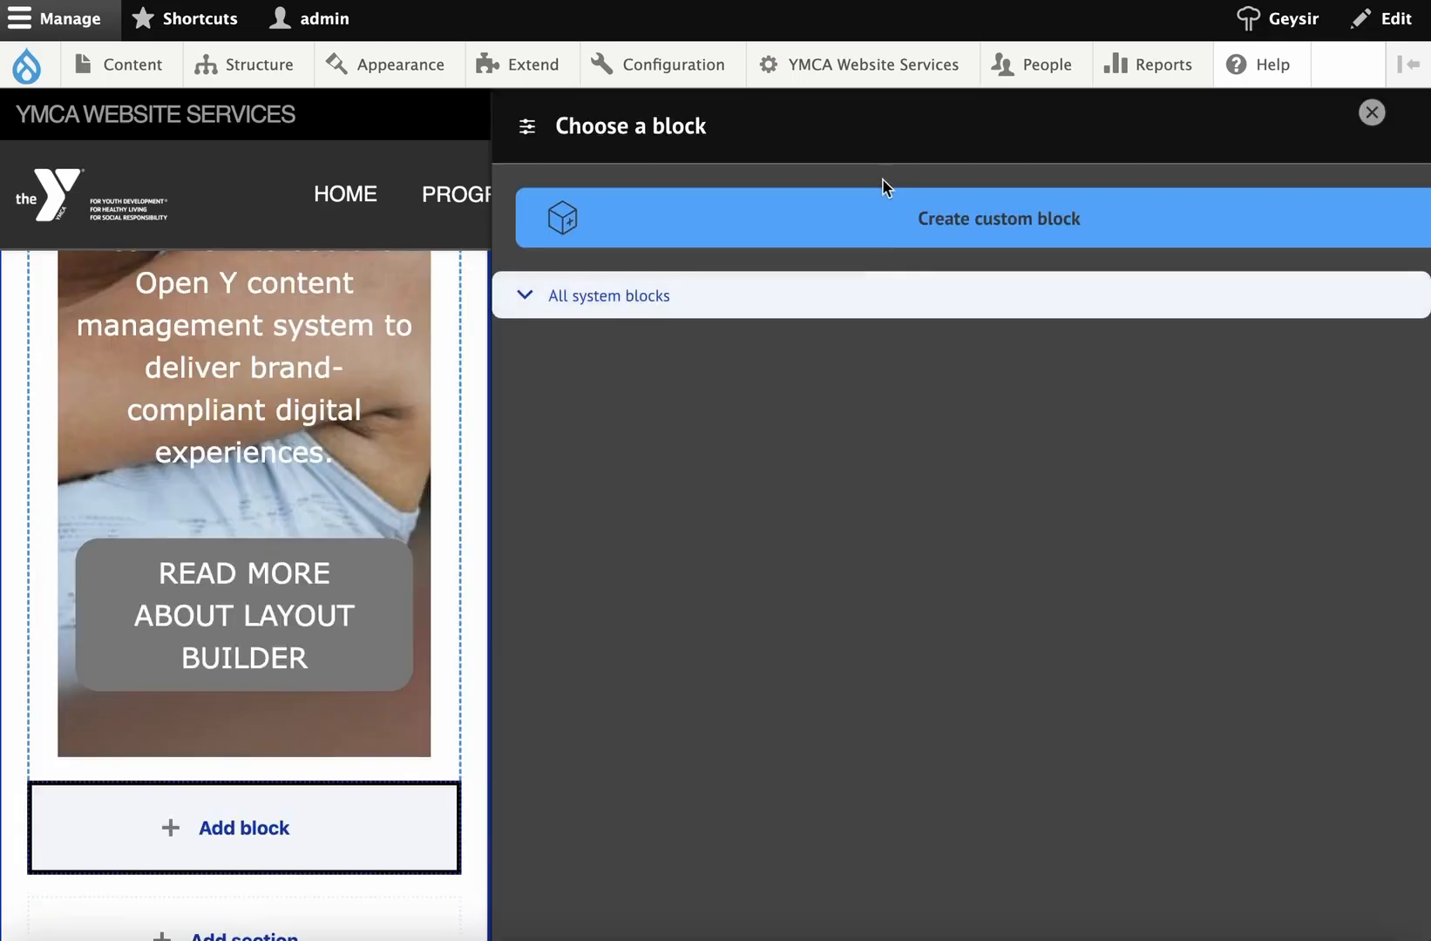
pyautogui.click(884, 226)
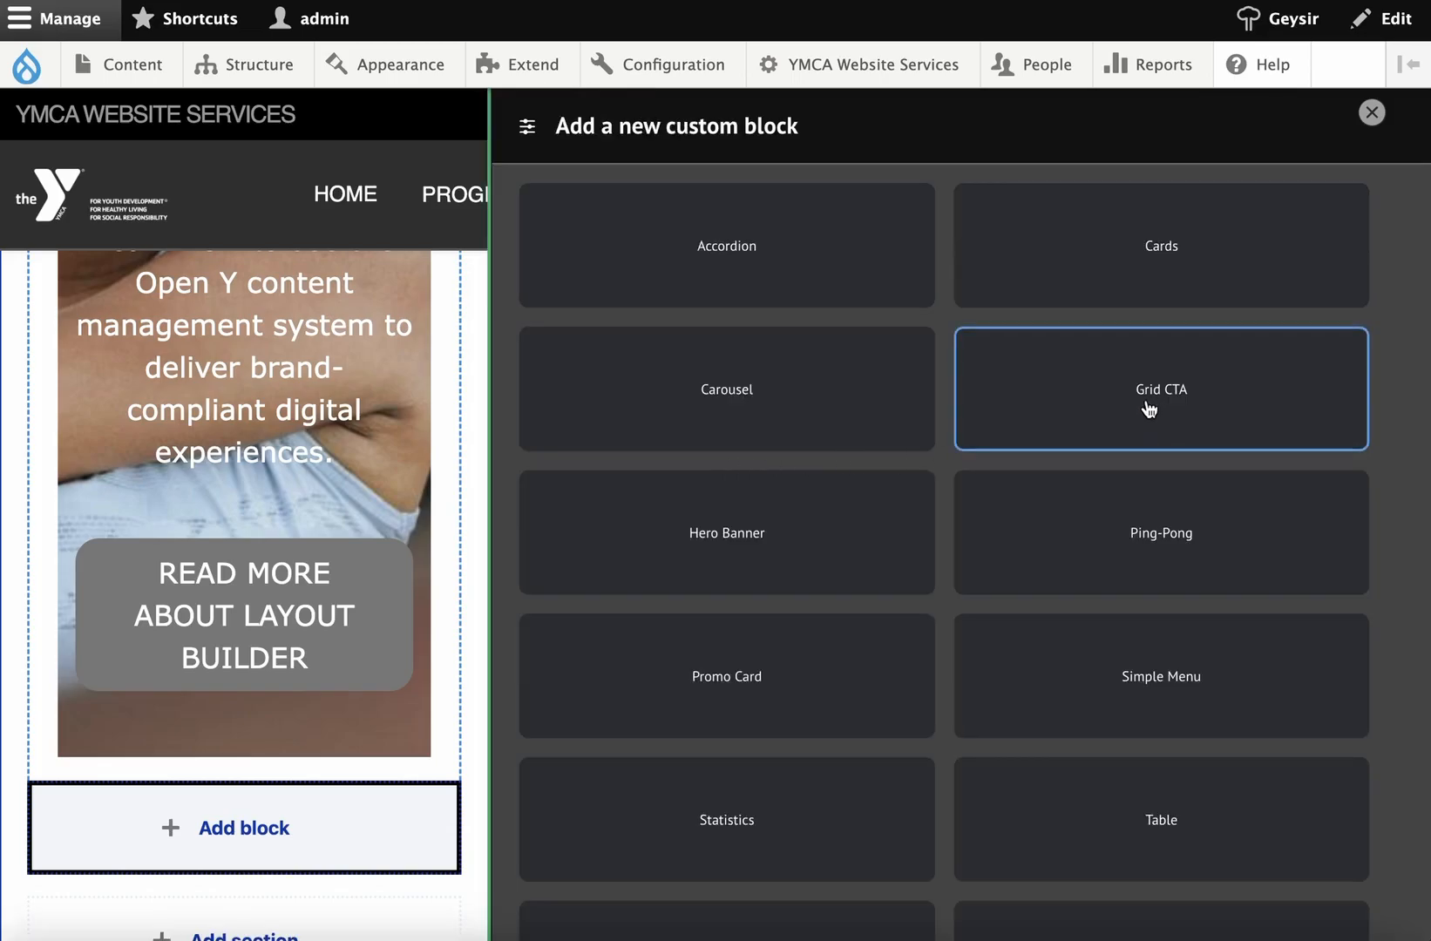
pyautogui.click(1144, 406)
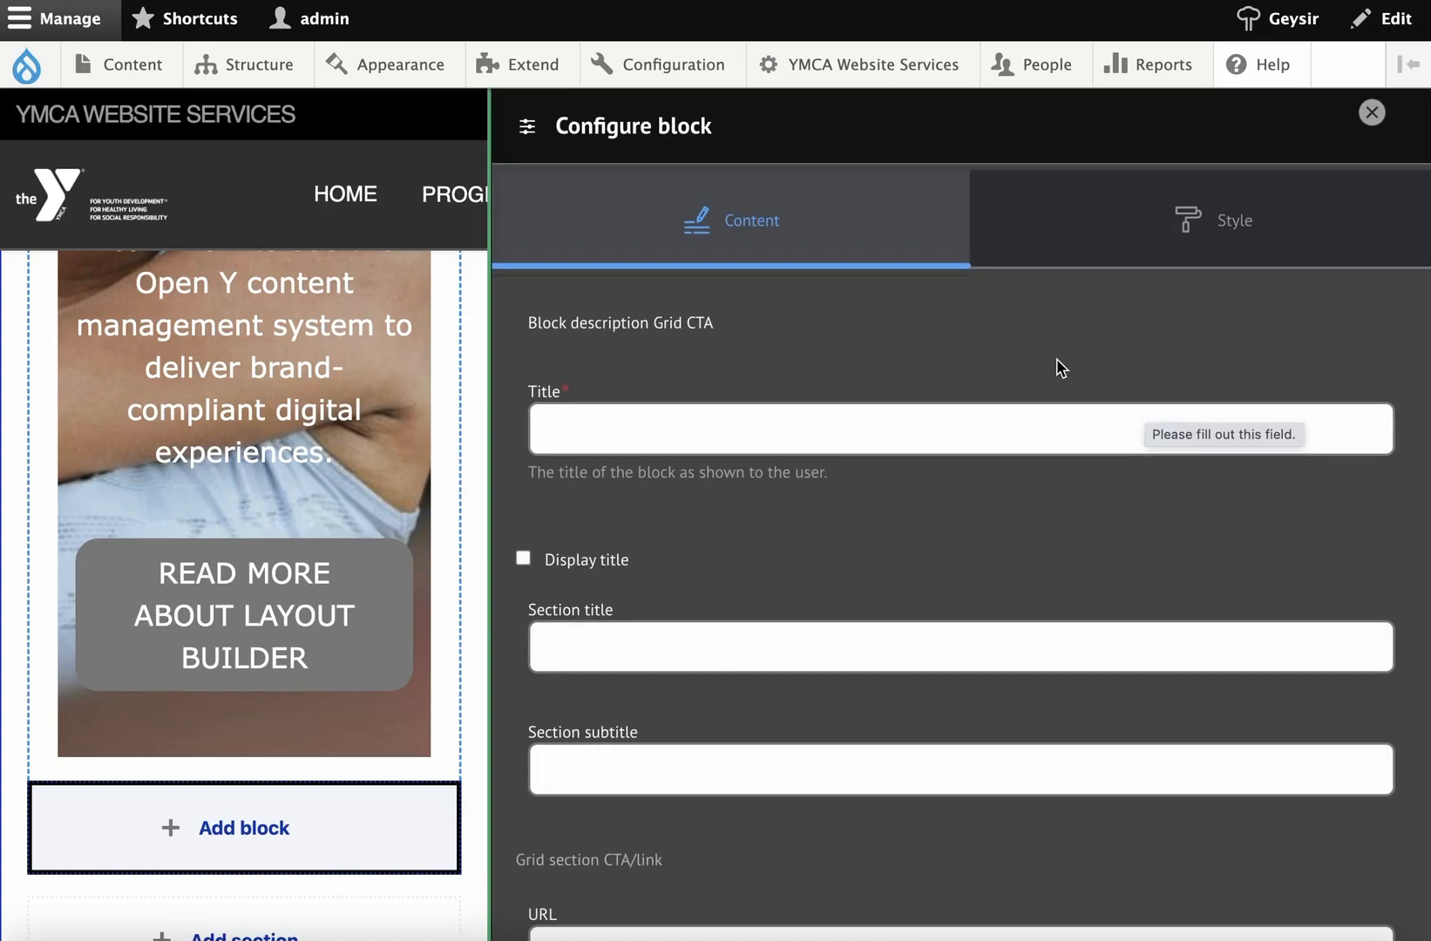
# - Examine the new block's title, section title, section subtitle and section link fields
pyautogui.click(900, 425)
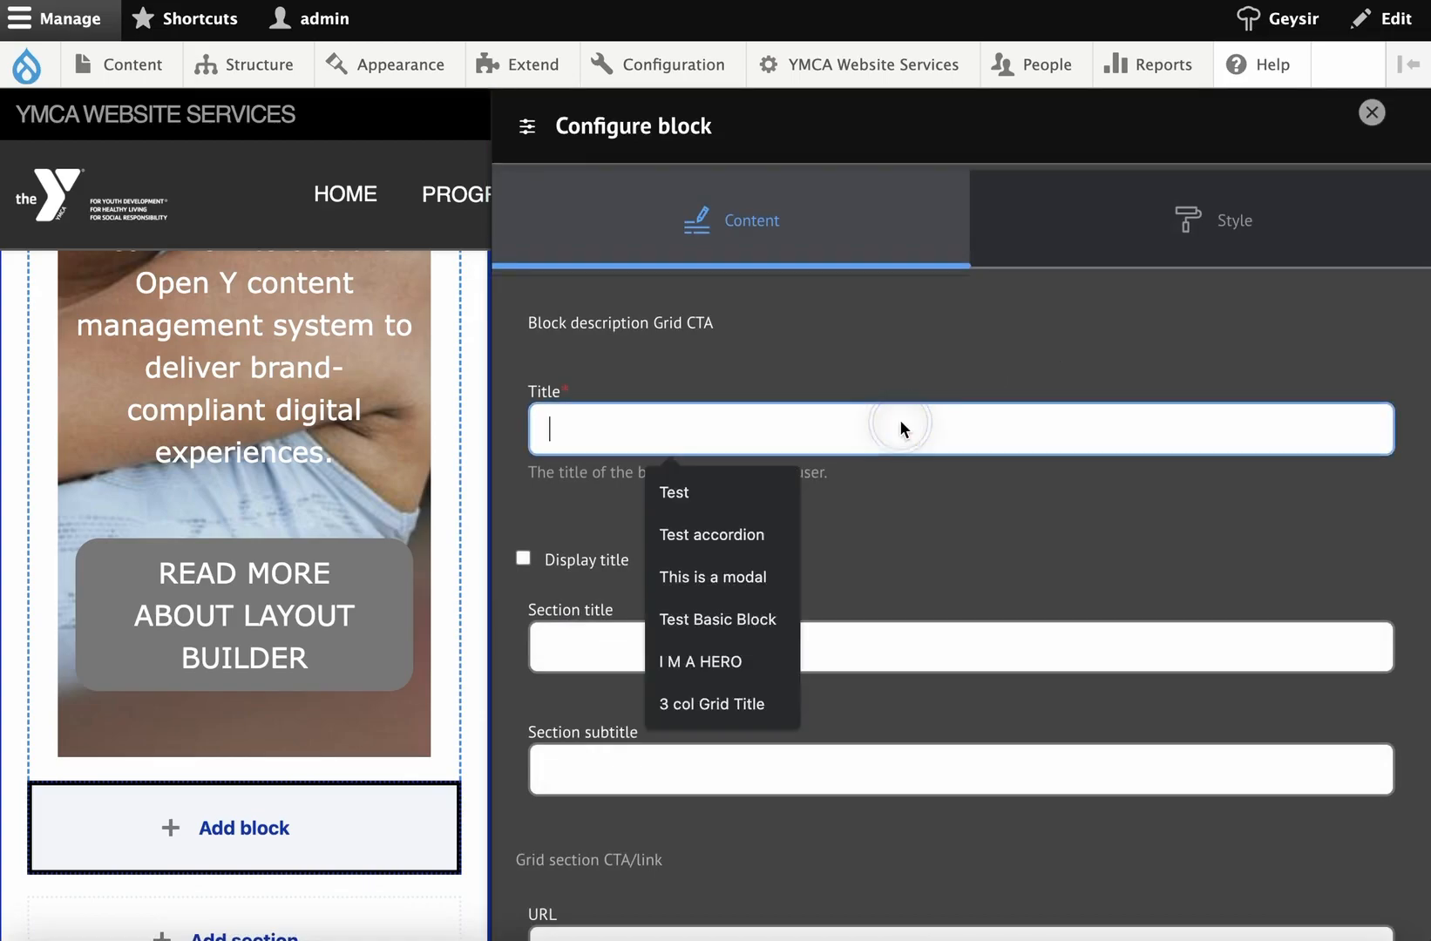
pyautogui.click(926, 498)
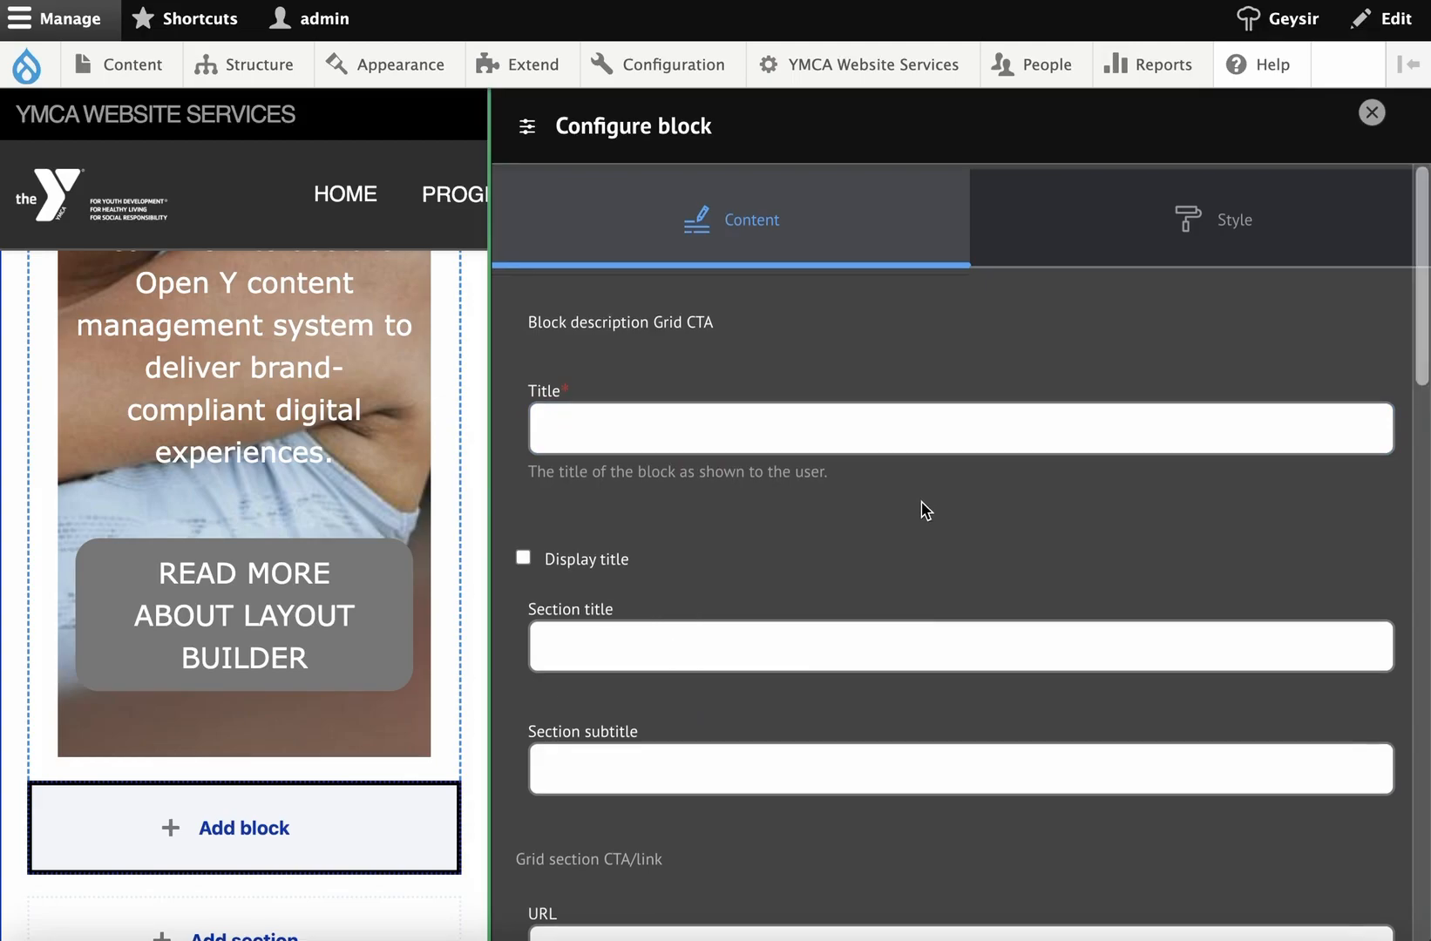
pyautogui.scroll(-3, 923, 506)
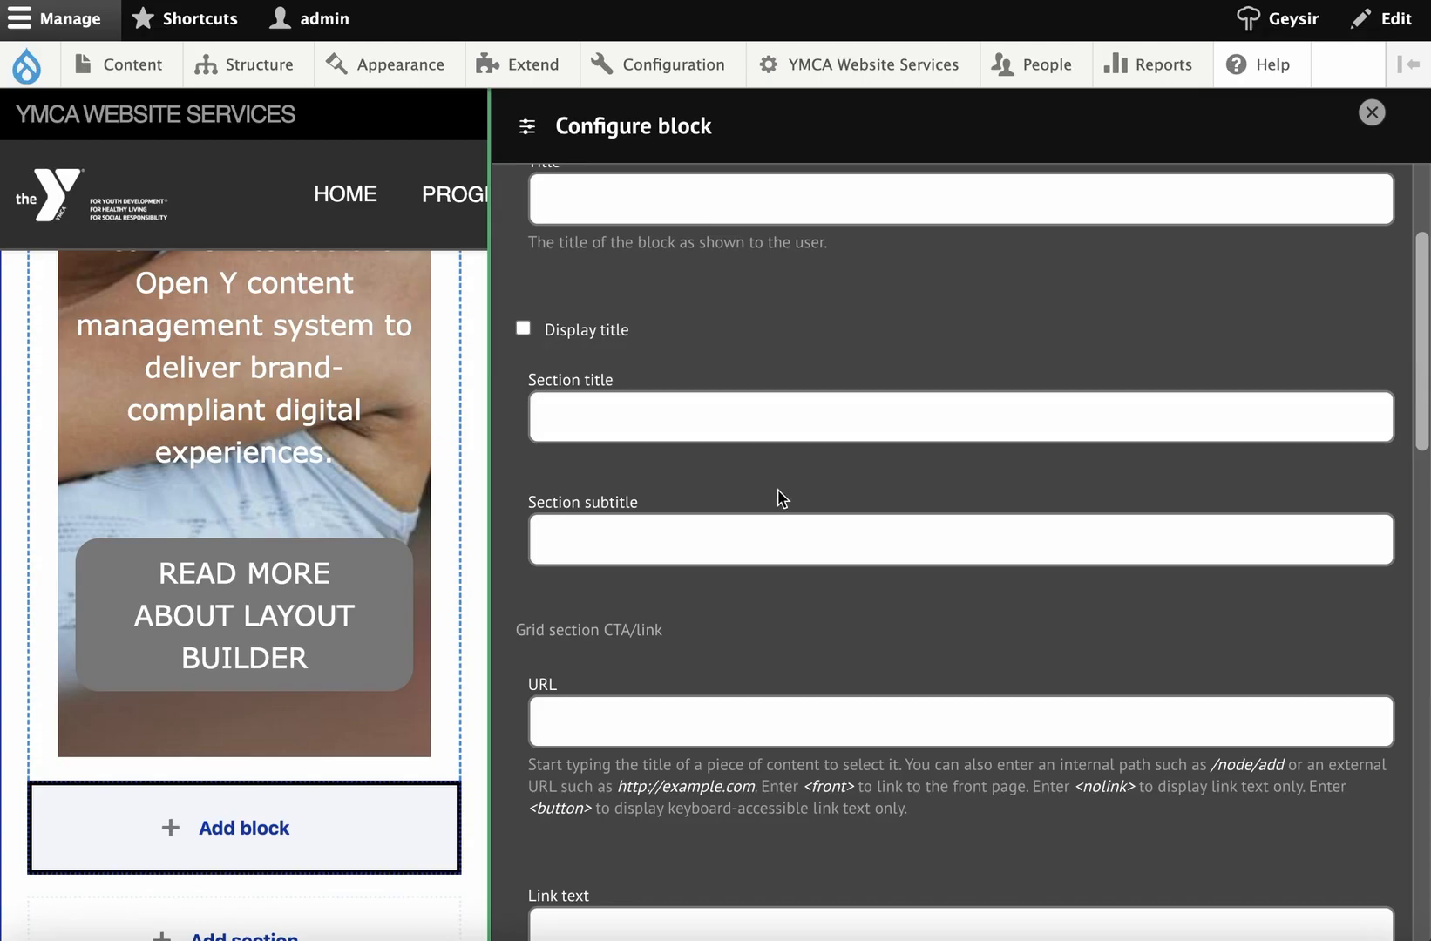
pyautogui.scroll(-3, 778, 489)
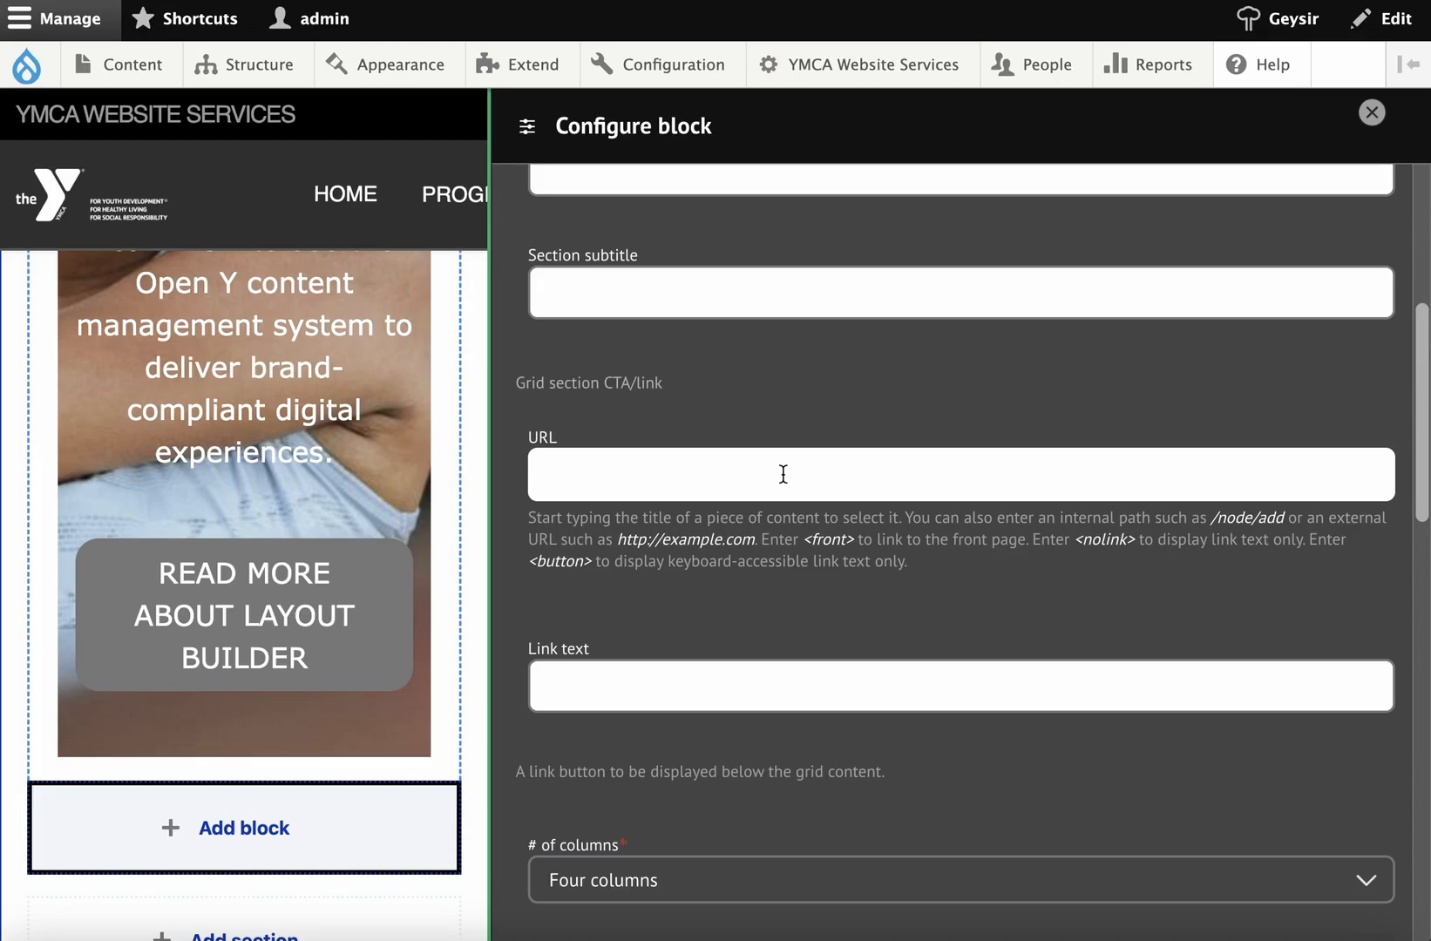
pyautogui.click(783, 474)
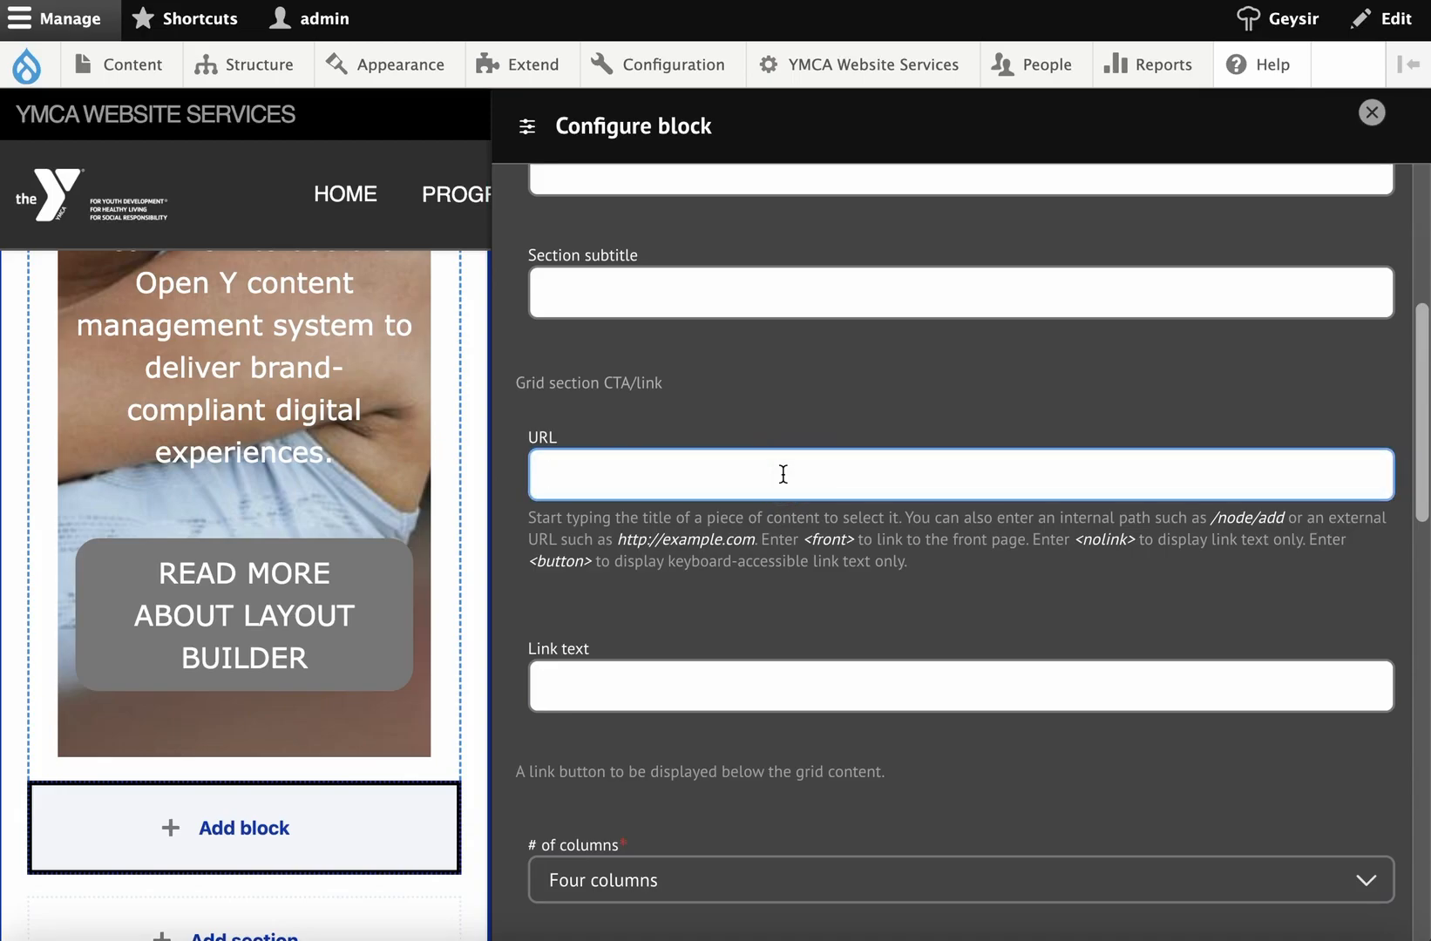
pyautogui.write('give')
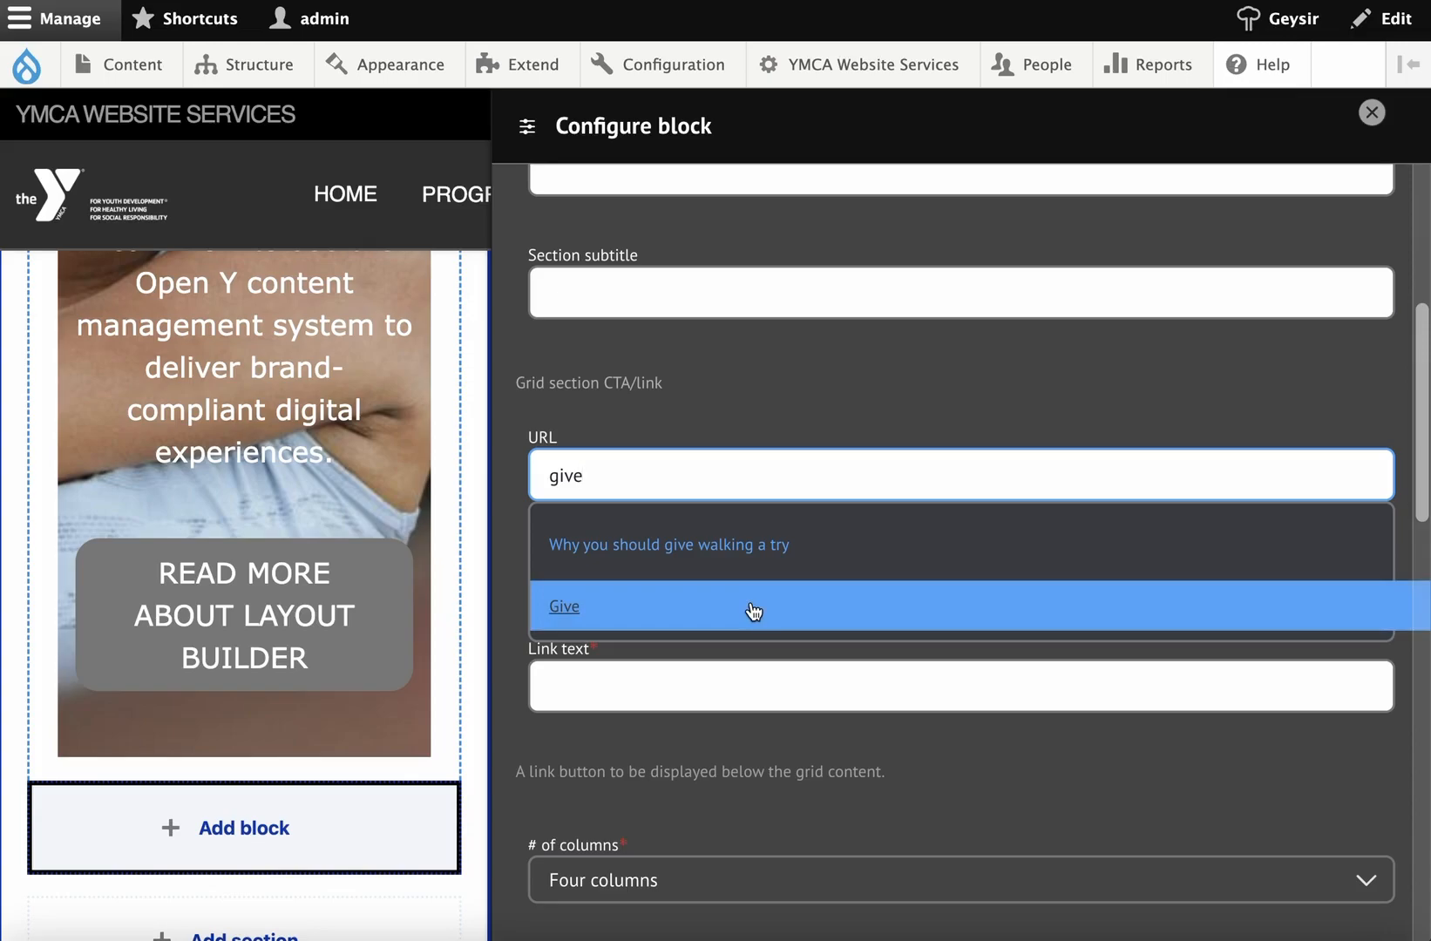
pyautogui.click(722, 404)
pyautogui.click(680, 464)
pyautogui.doubleClick(680, 464)
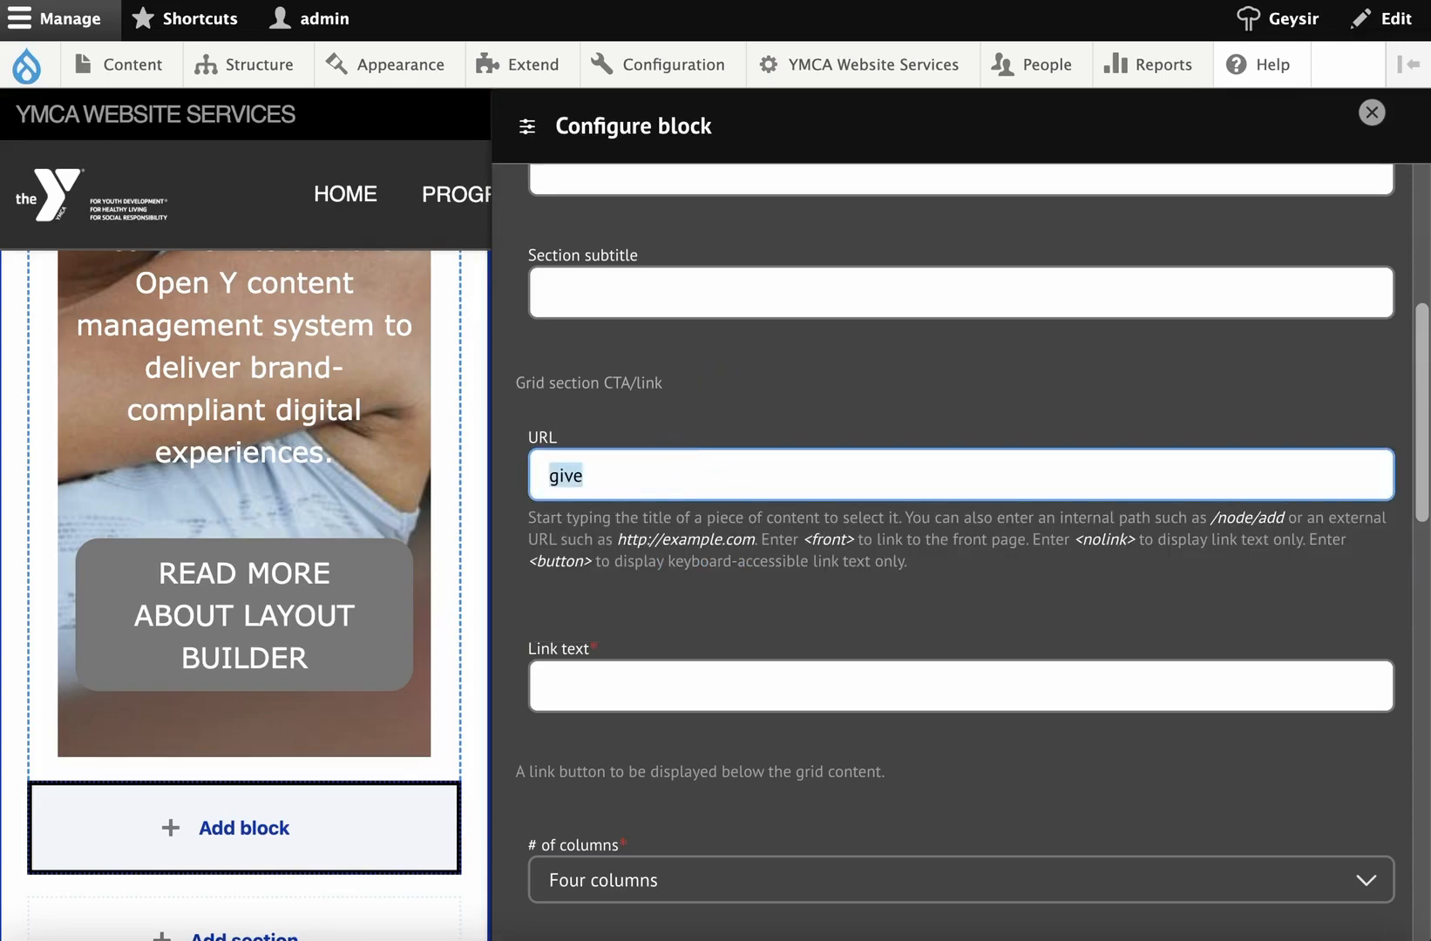
pyautogui.write('https://example.com')
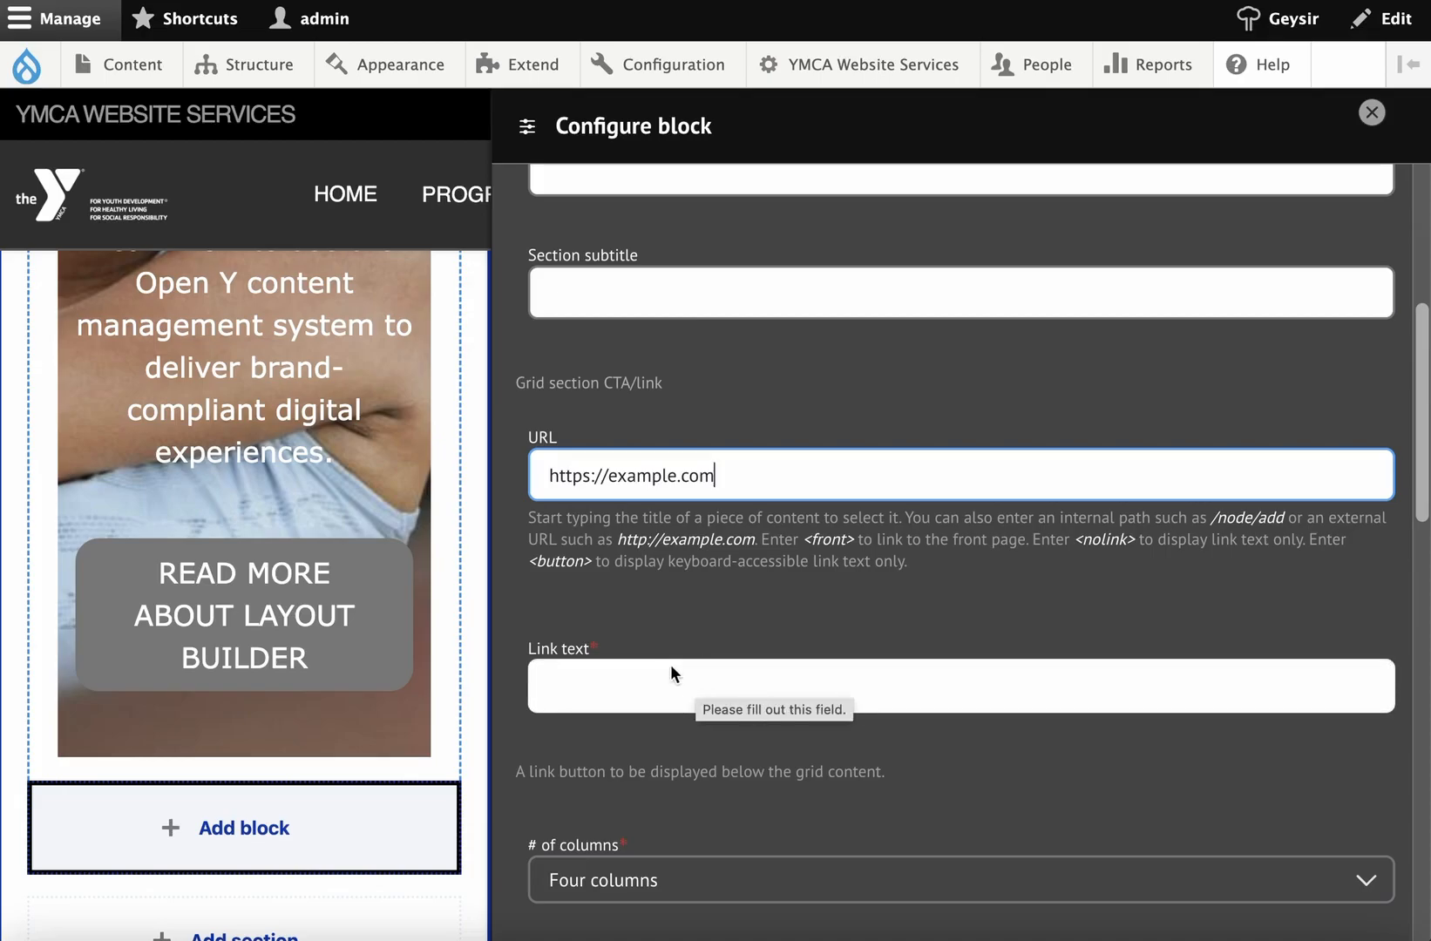
pyautogui.click(674, 467)
pyautogui.tripleClick(674, 467)
pyautogui.press('BackSpace')
# - Examine the block's column count options and the first grid item's title, description, media and link fields
pyautogui.scroll(-5, 657, 348)
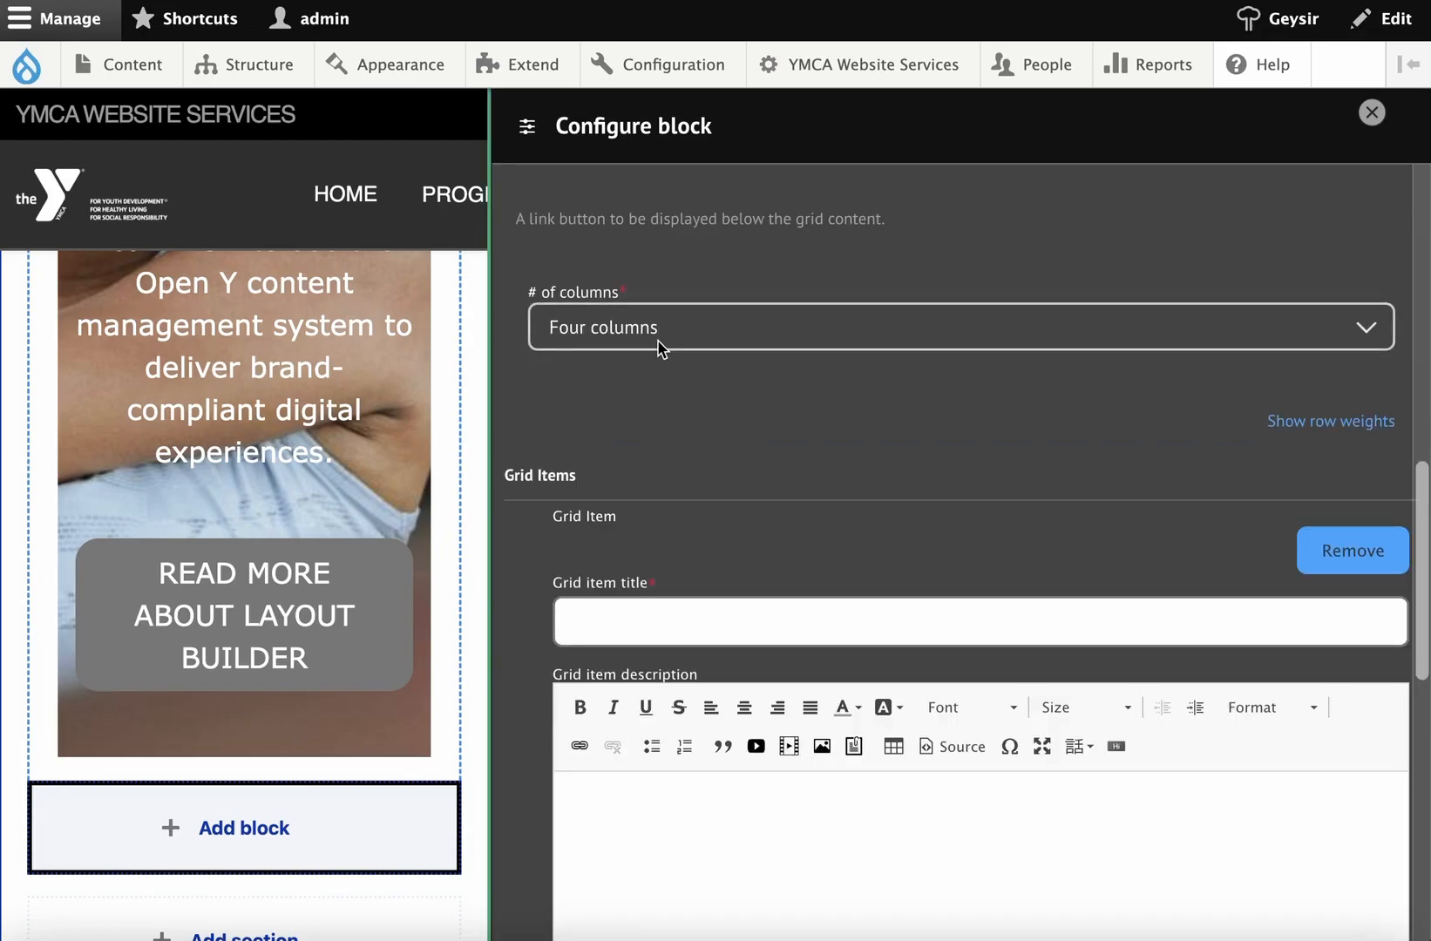
pyautogui.click(658, 340)
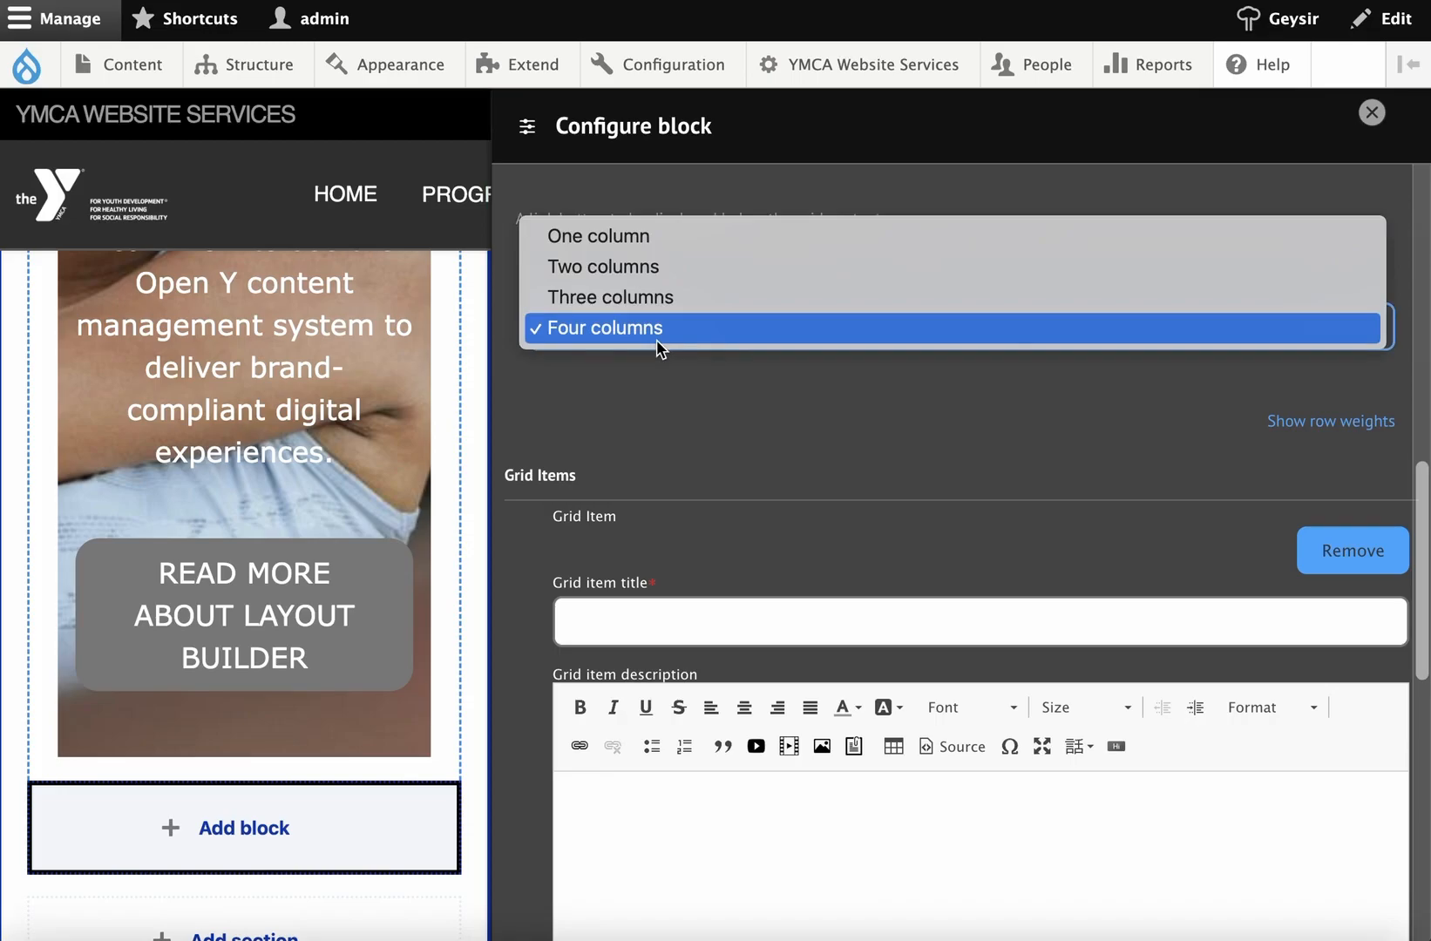
pyautogui.click(662, 375)
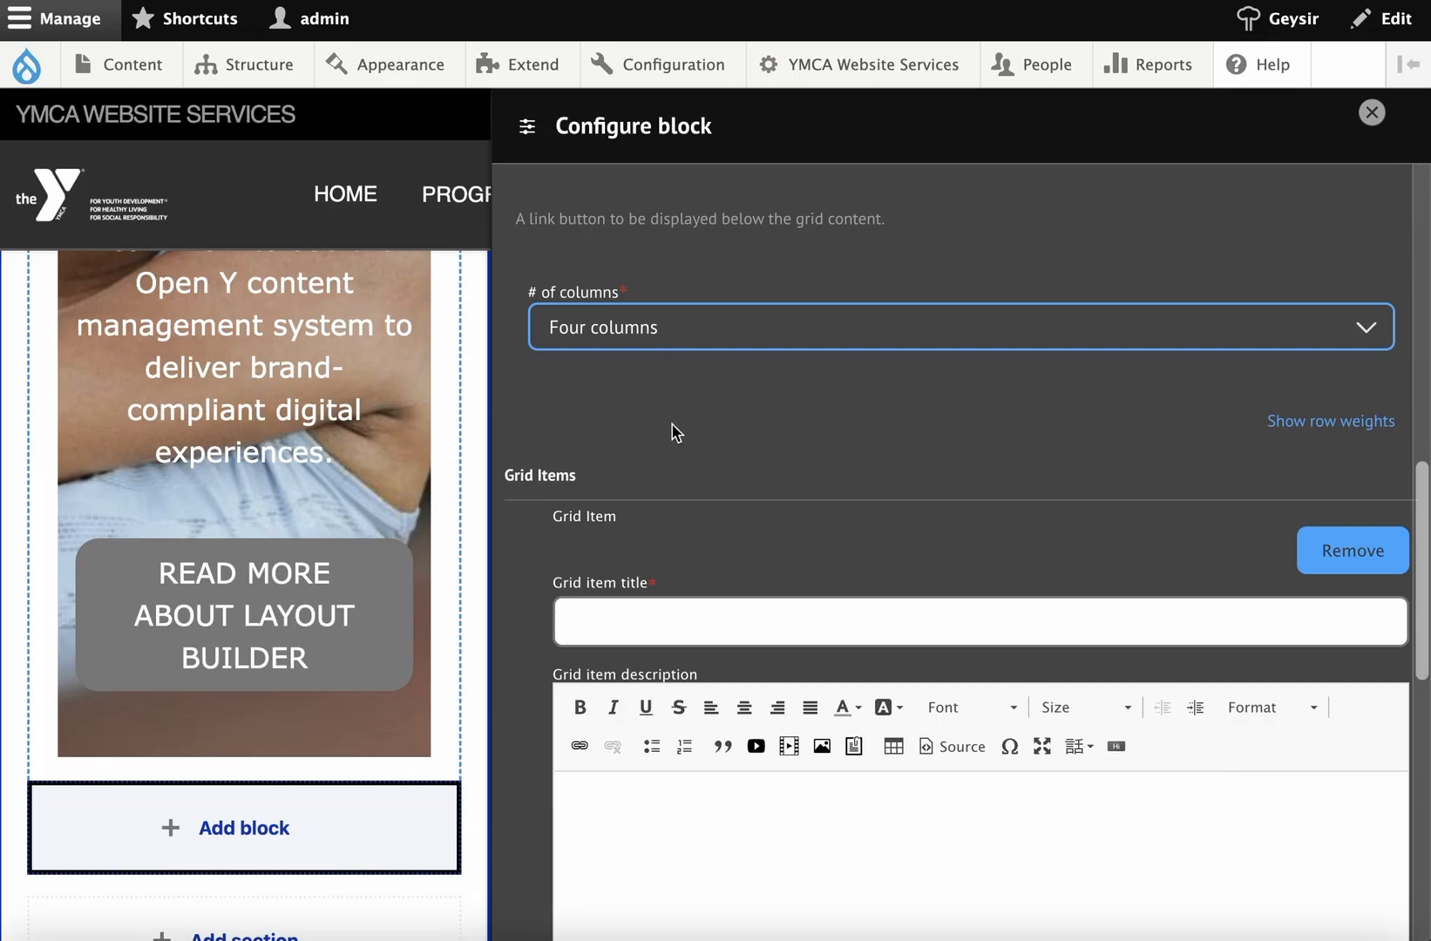
pyautogui.scroll(-1, 677, 436)
pyautogui.scroll(-3, 677, 436)
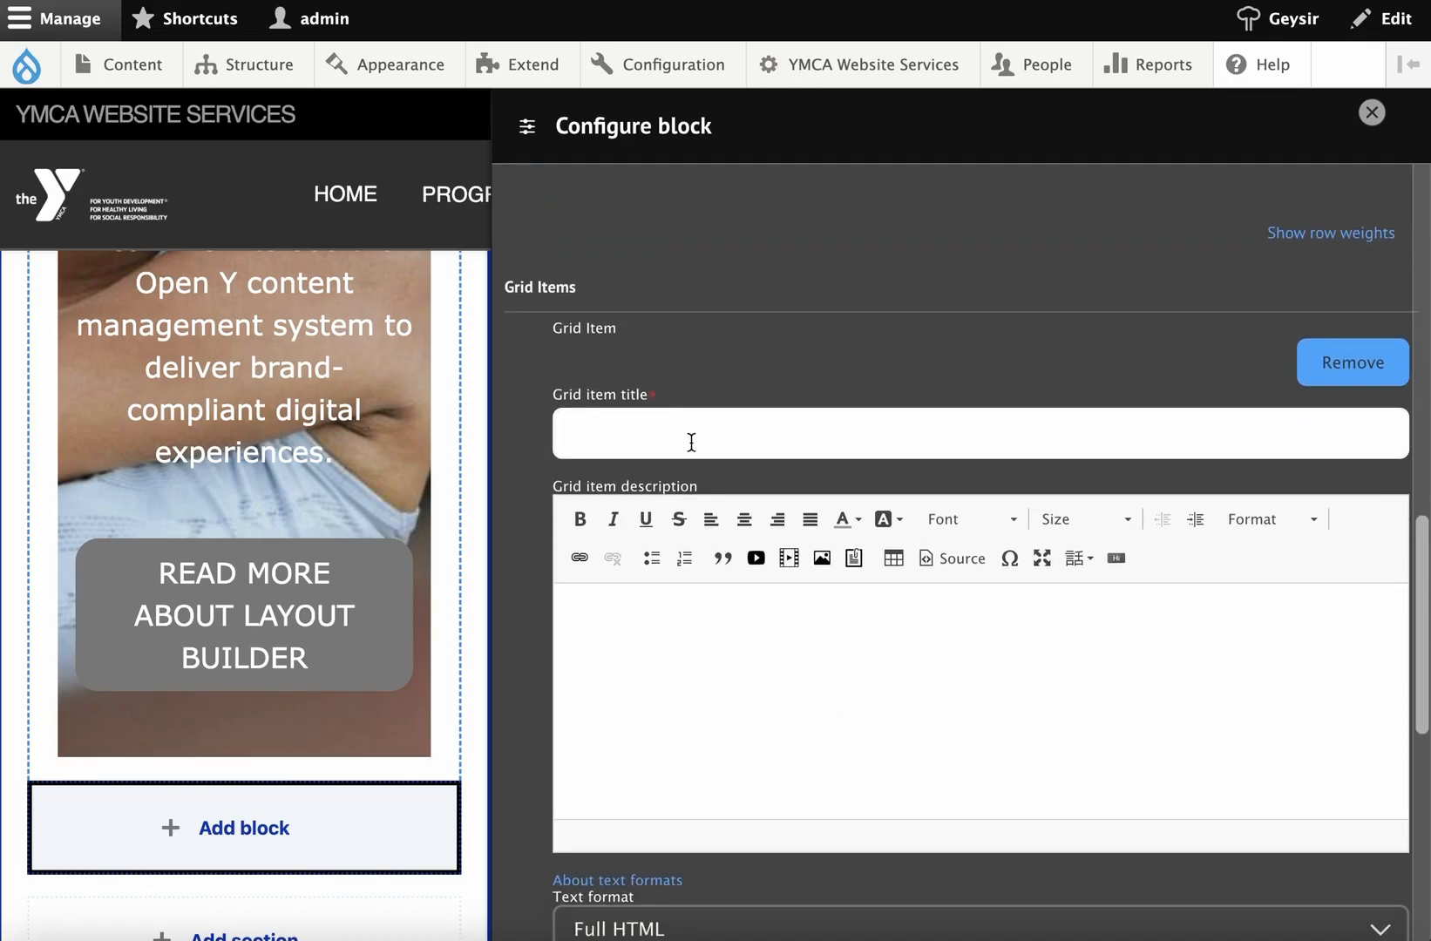
pyautogui.click(690, 440)
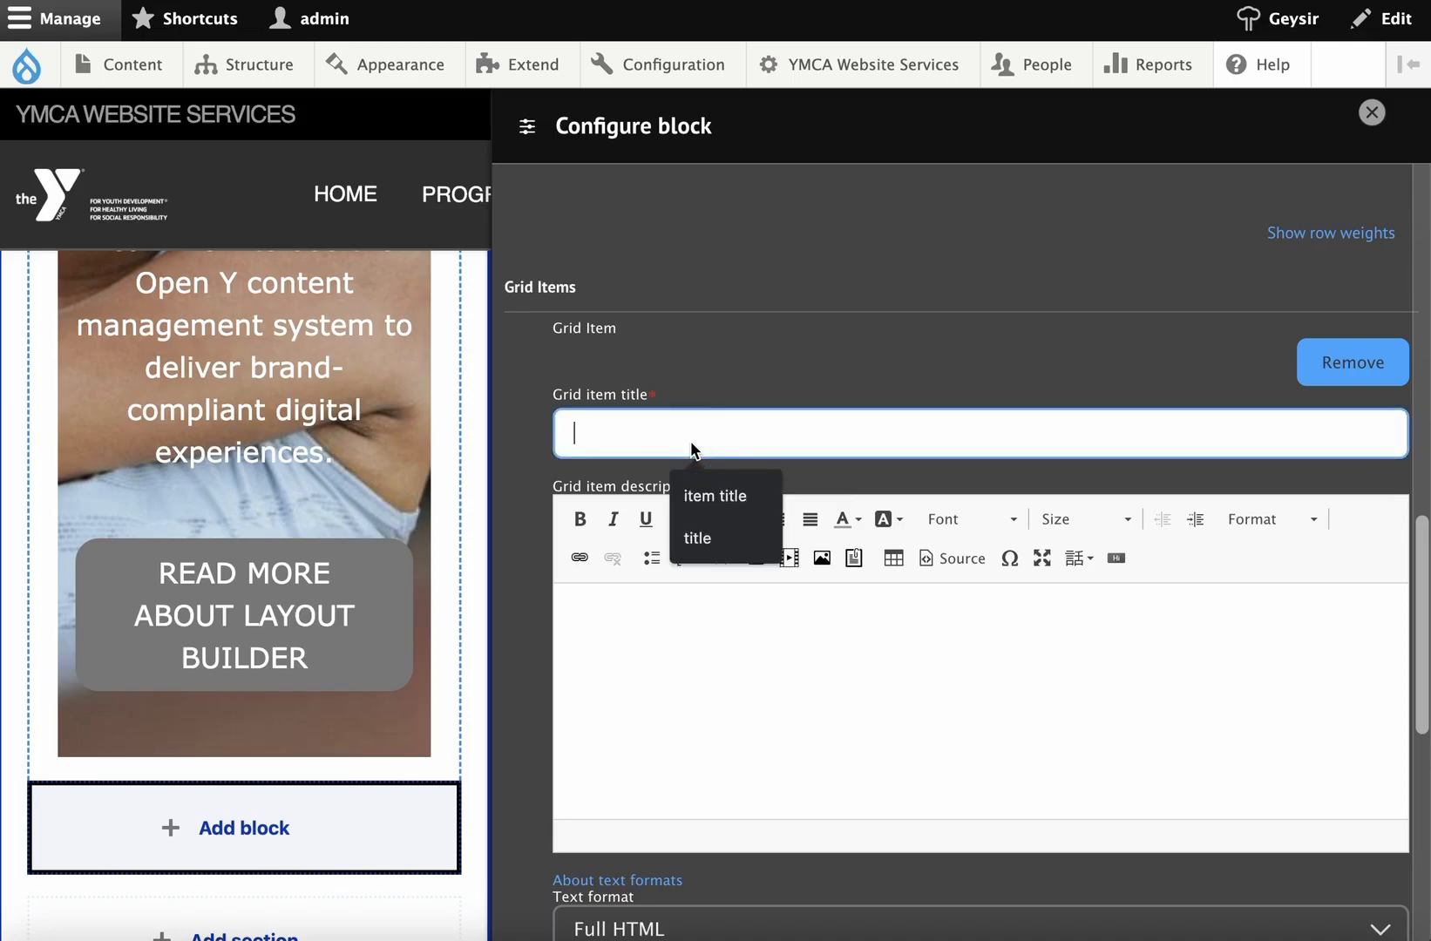
pyautogui.scroll(-3, 704, 403)
pyautogui.click(710, 367)
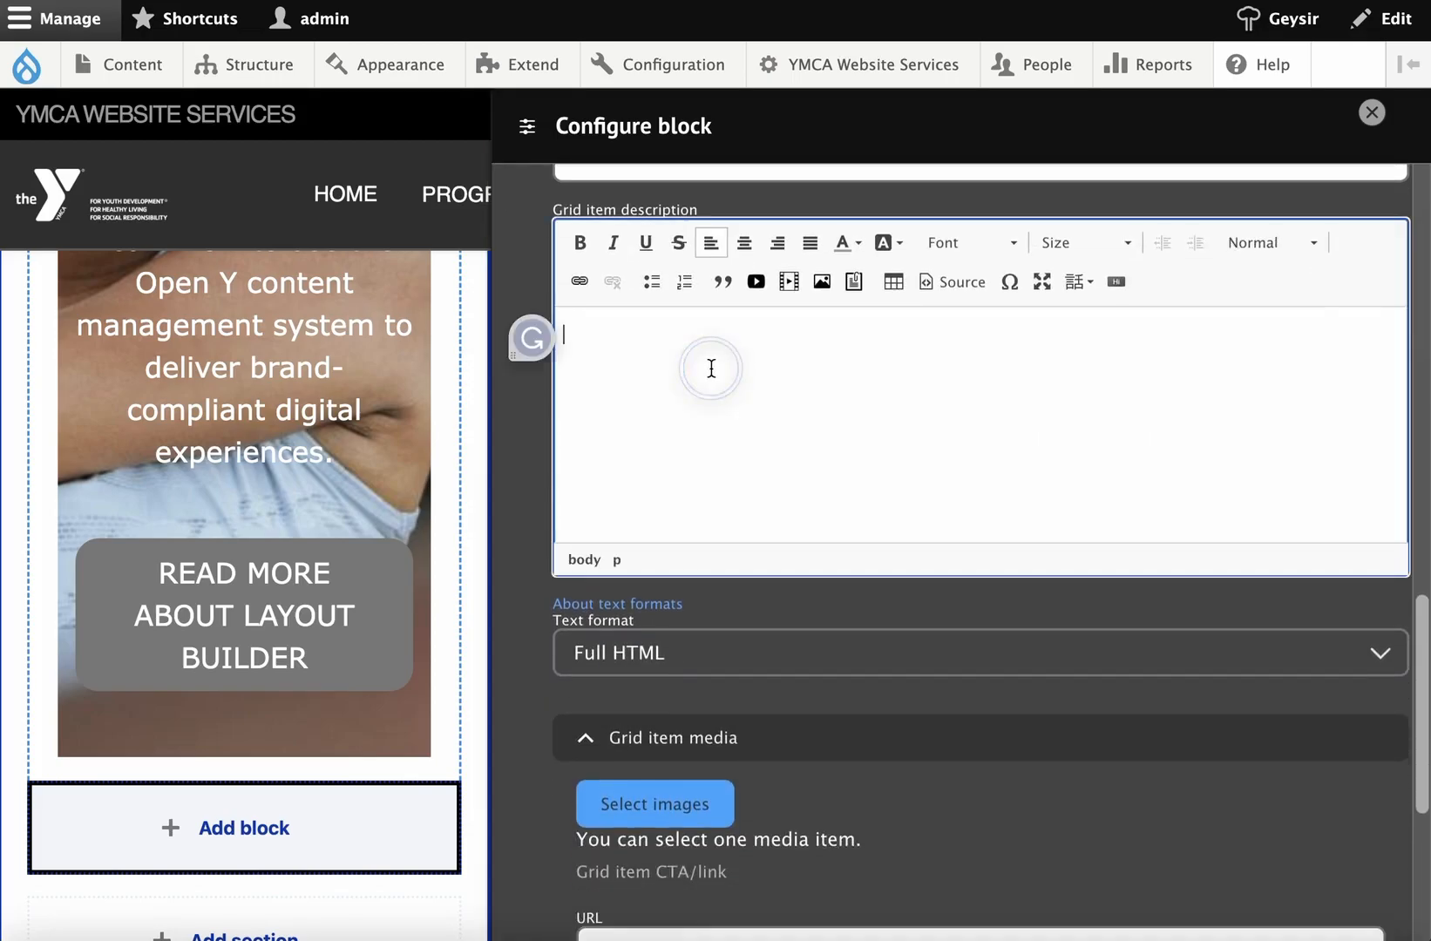
pyautogui.scroll(-1, 654, 514)
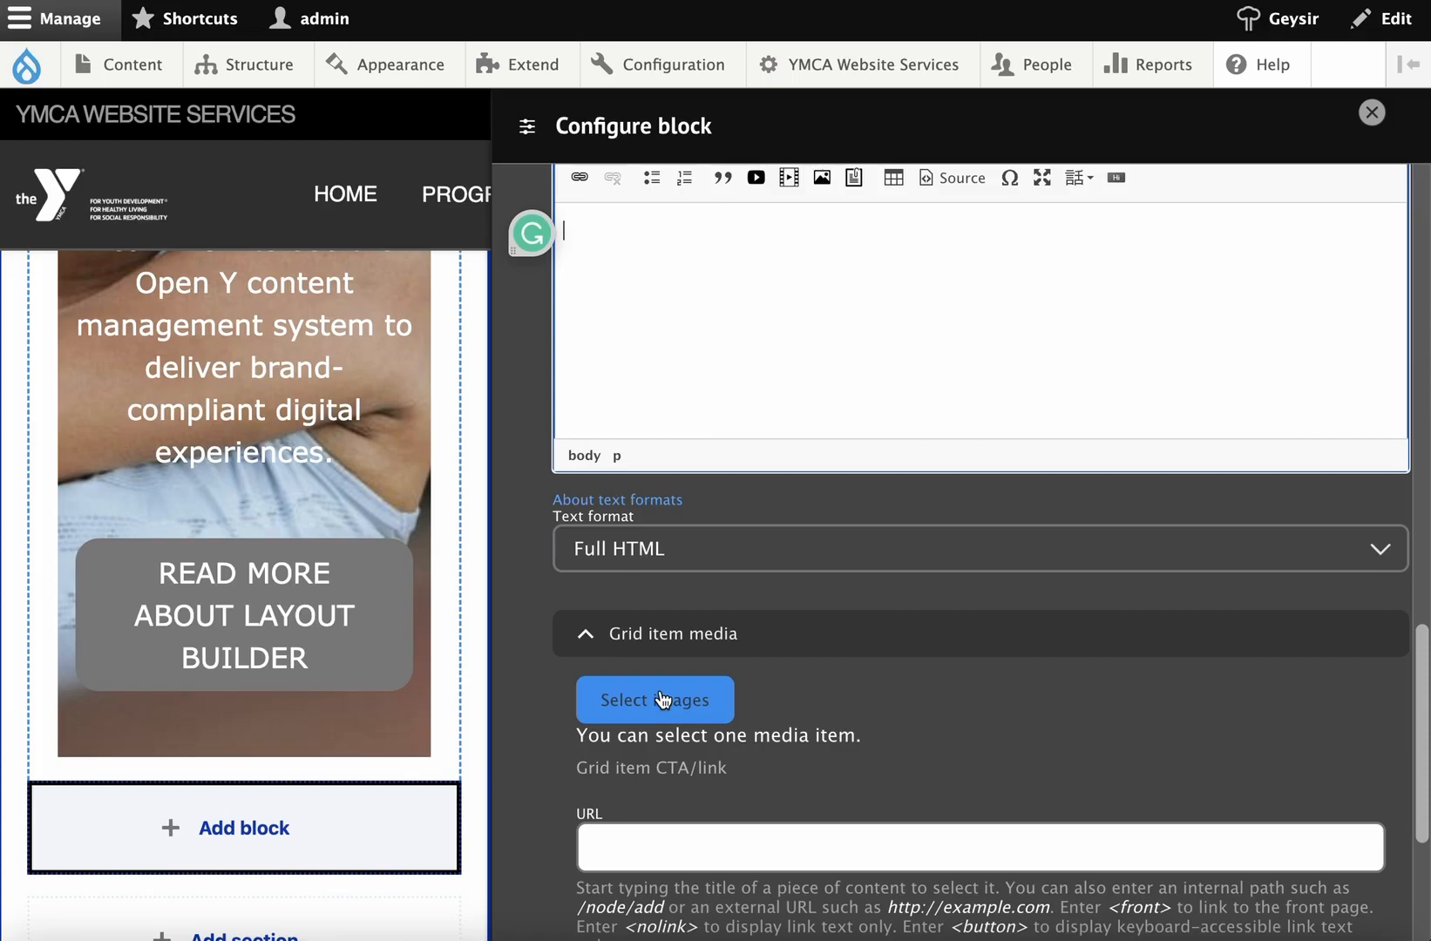
pyautogui.scroll(-5, 741, 701)
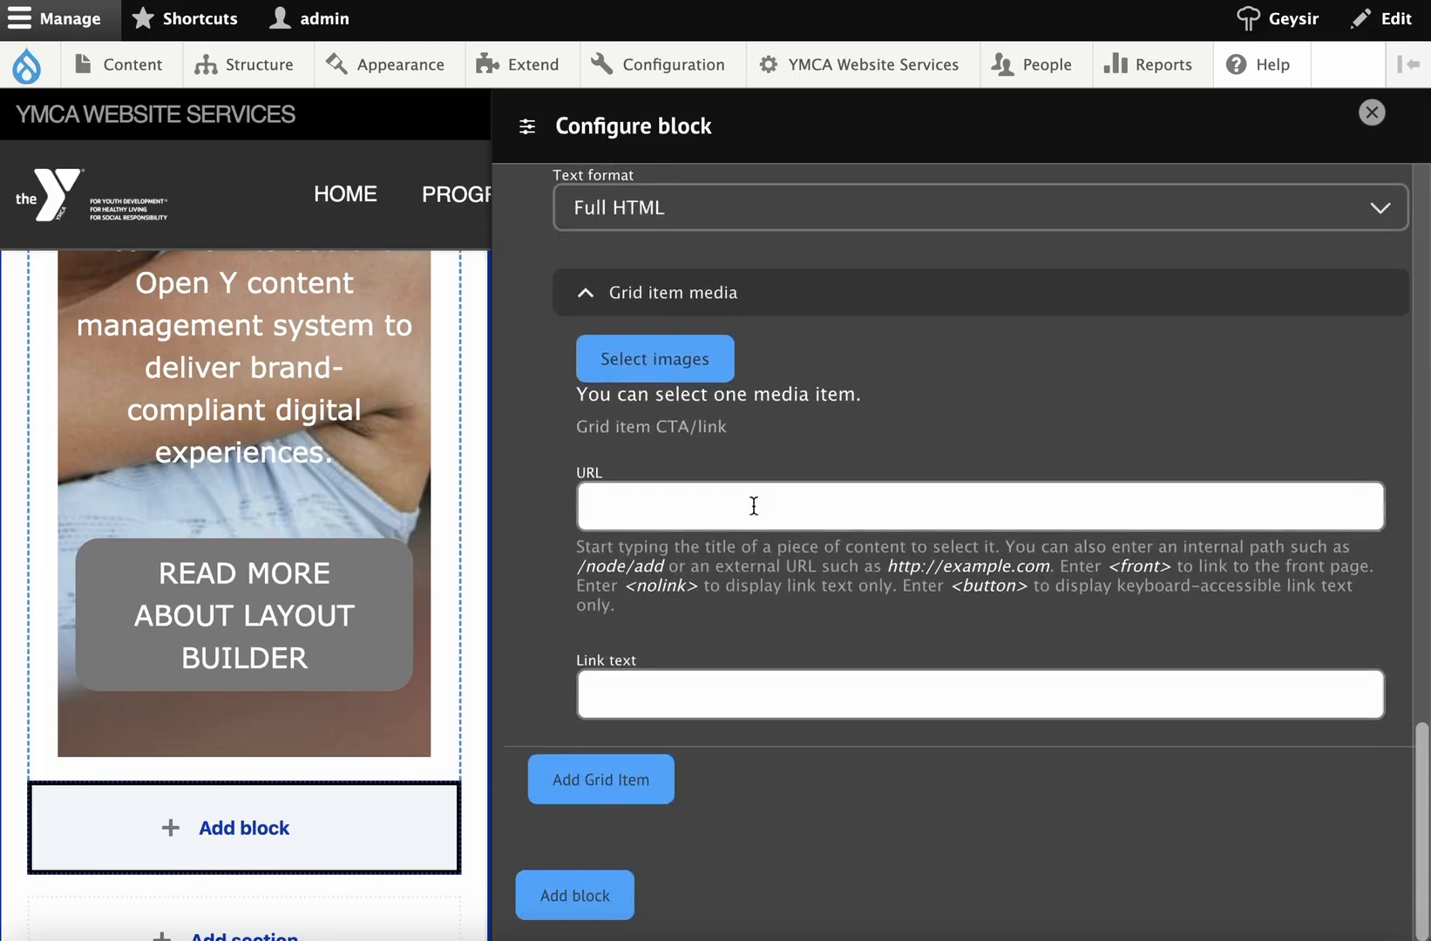
pyautogui.click(755, 503)
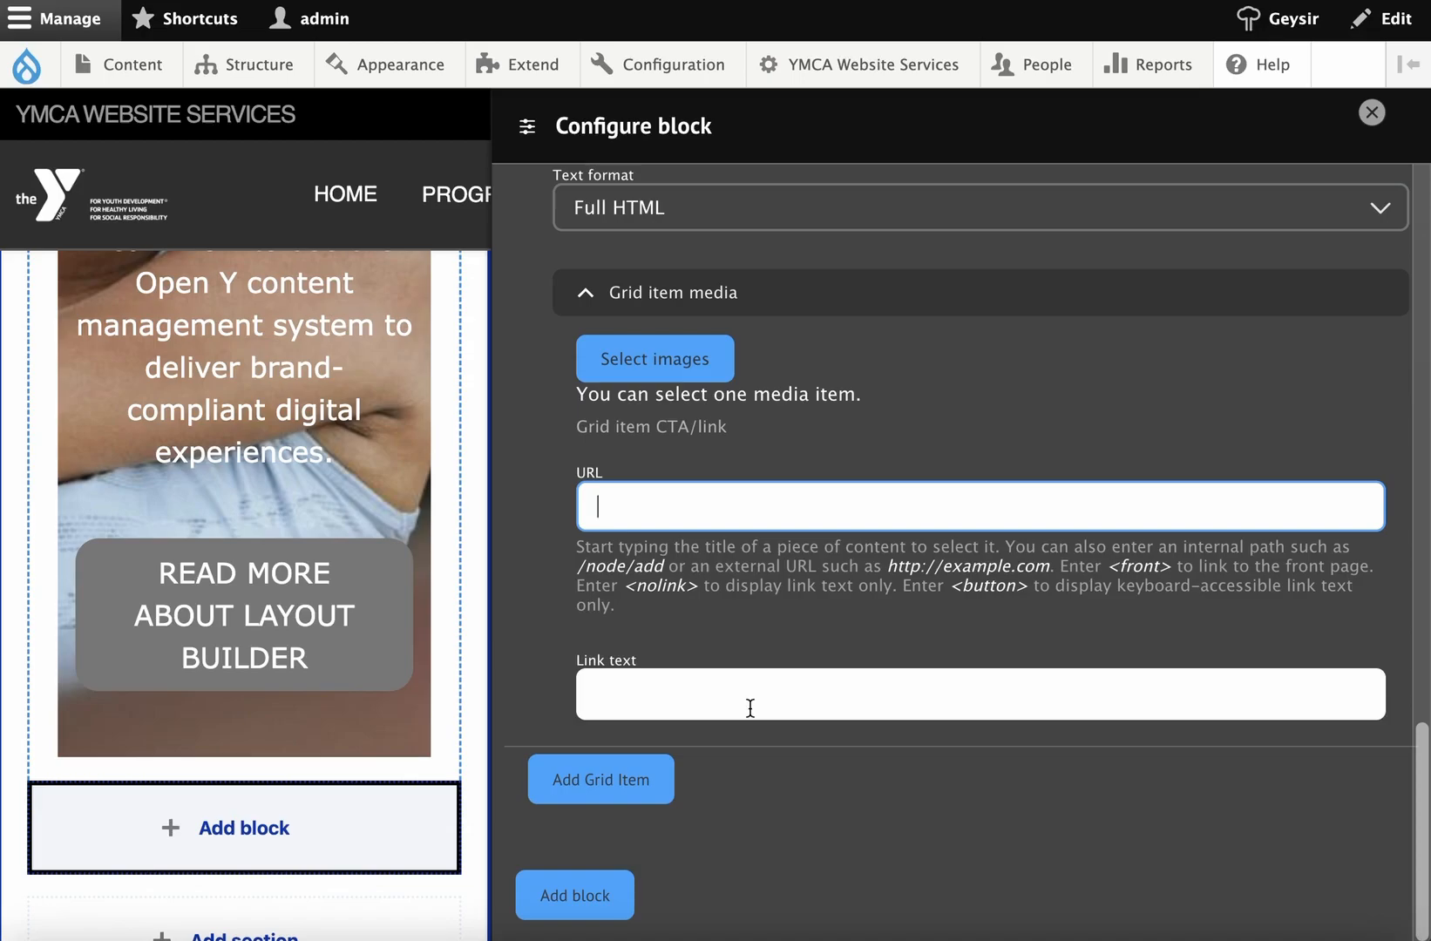
# - Add a second empty grid item to the new Grid CTA block and try to add the block to the layout
pyautogui.click(619, 802)
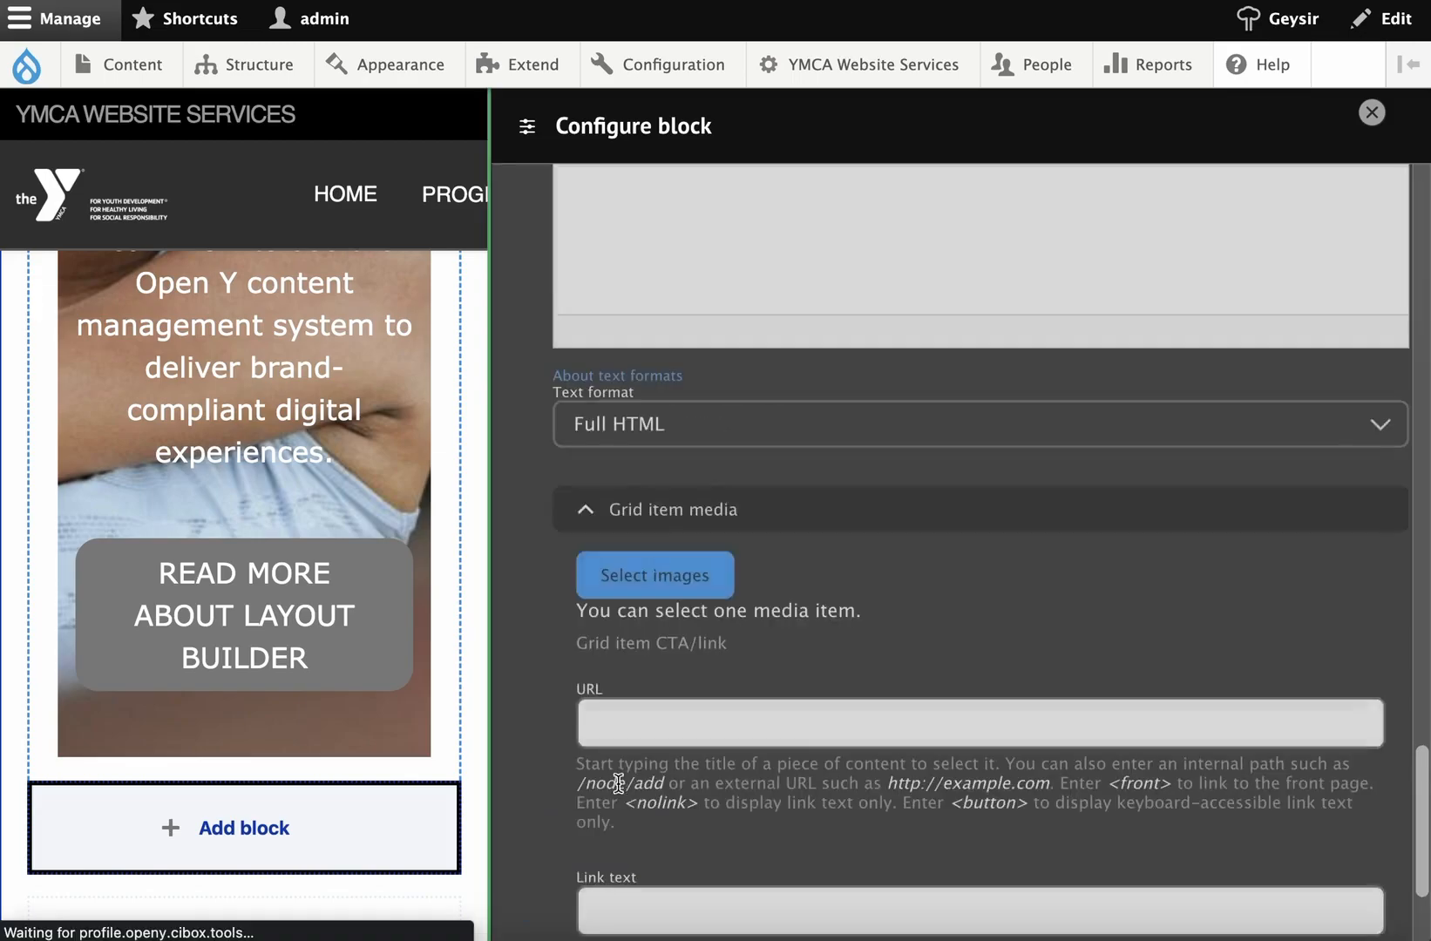
pyautogui.scroll(-5, 798, 703)
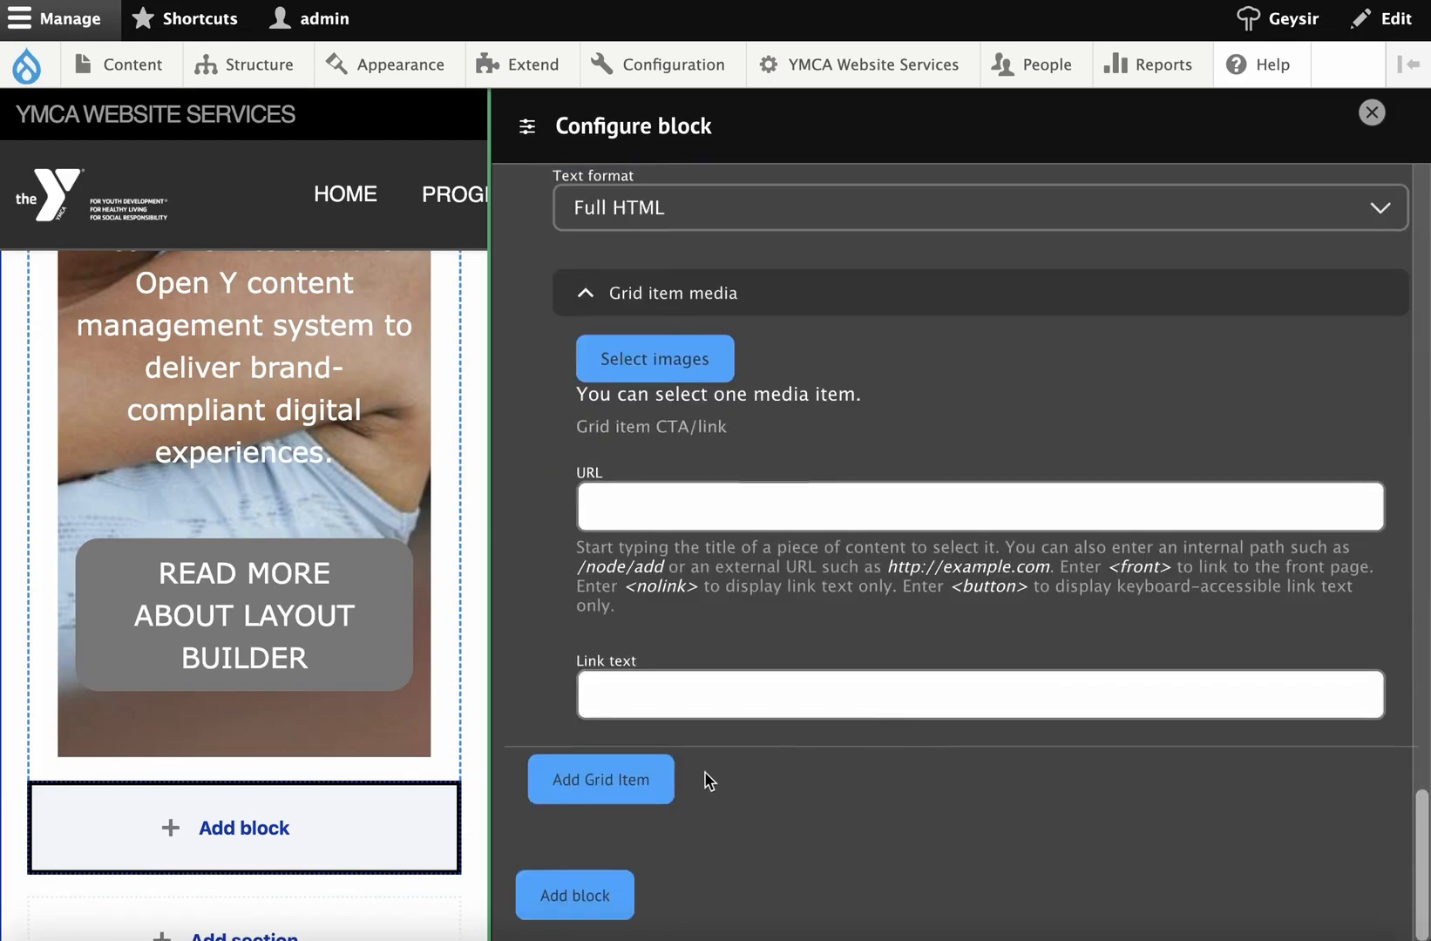
pyautogui.click(575, 897)
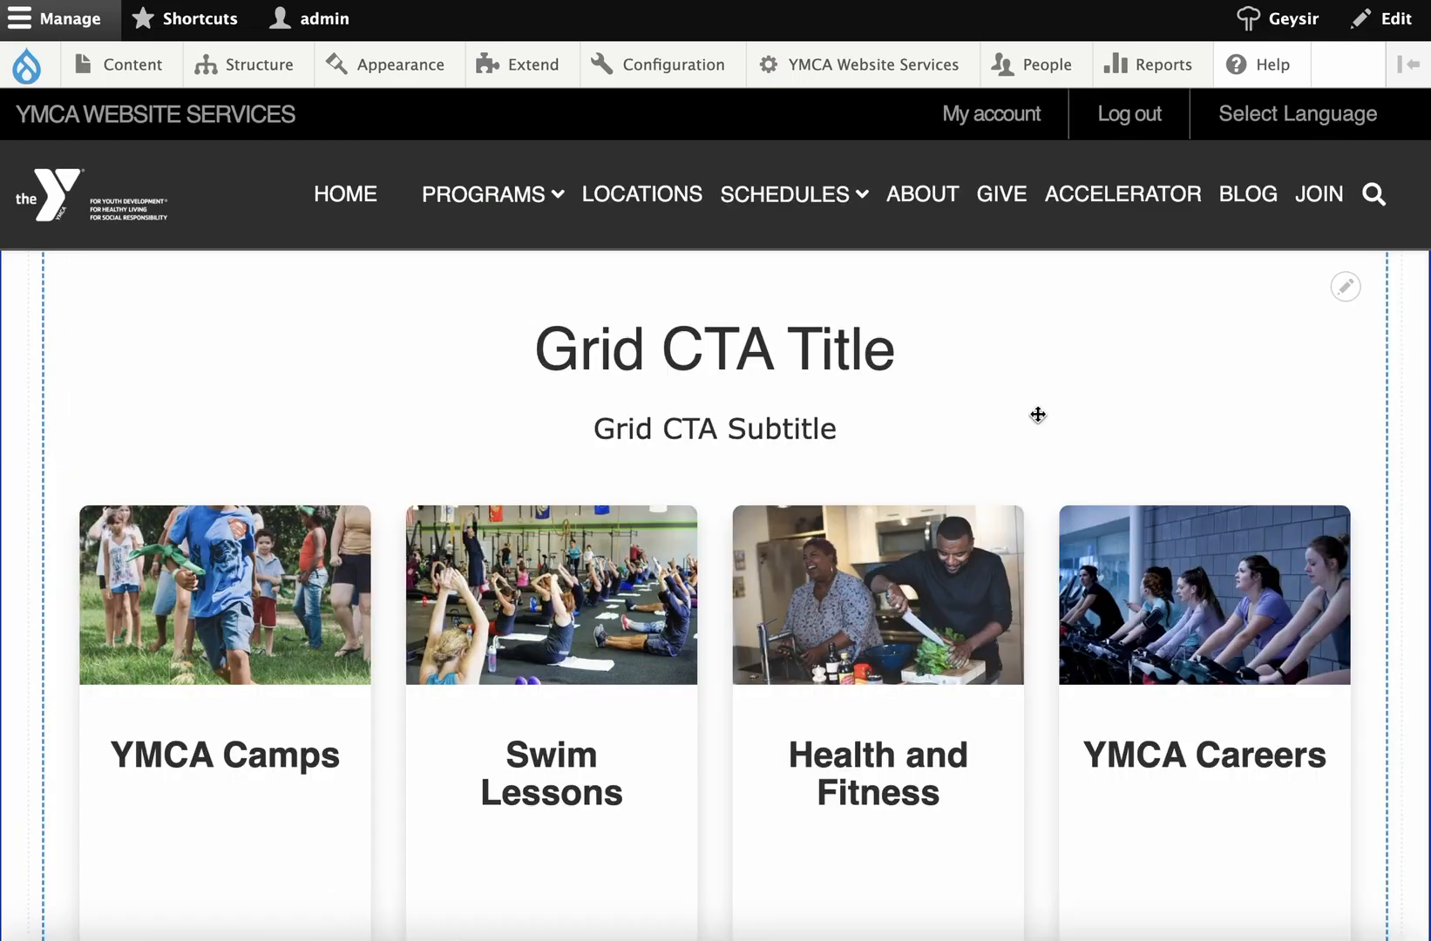
# - Open the configuration of the existing Grid CTA block with four cards and review its style options and content settings
pyautogui.scroll(1, 1037, 415)
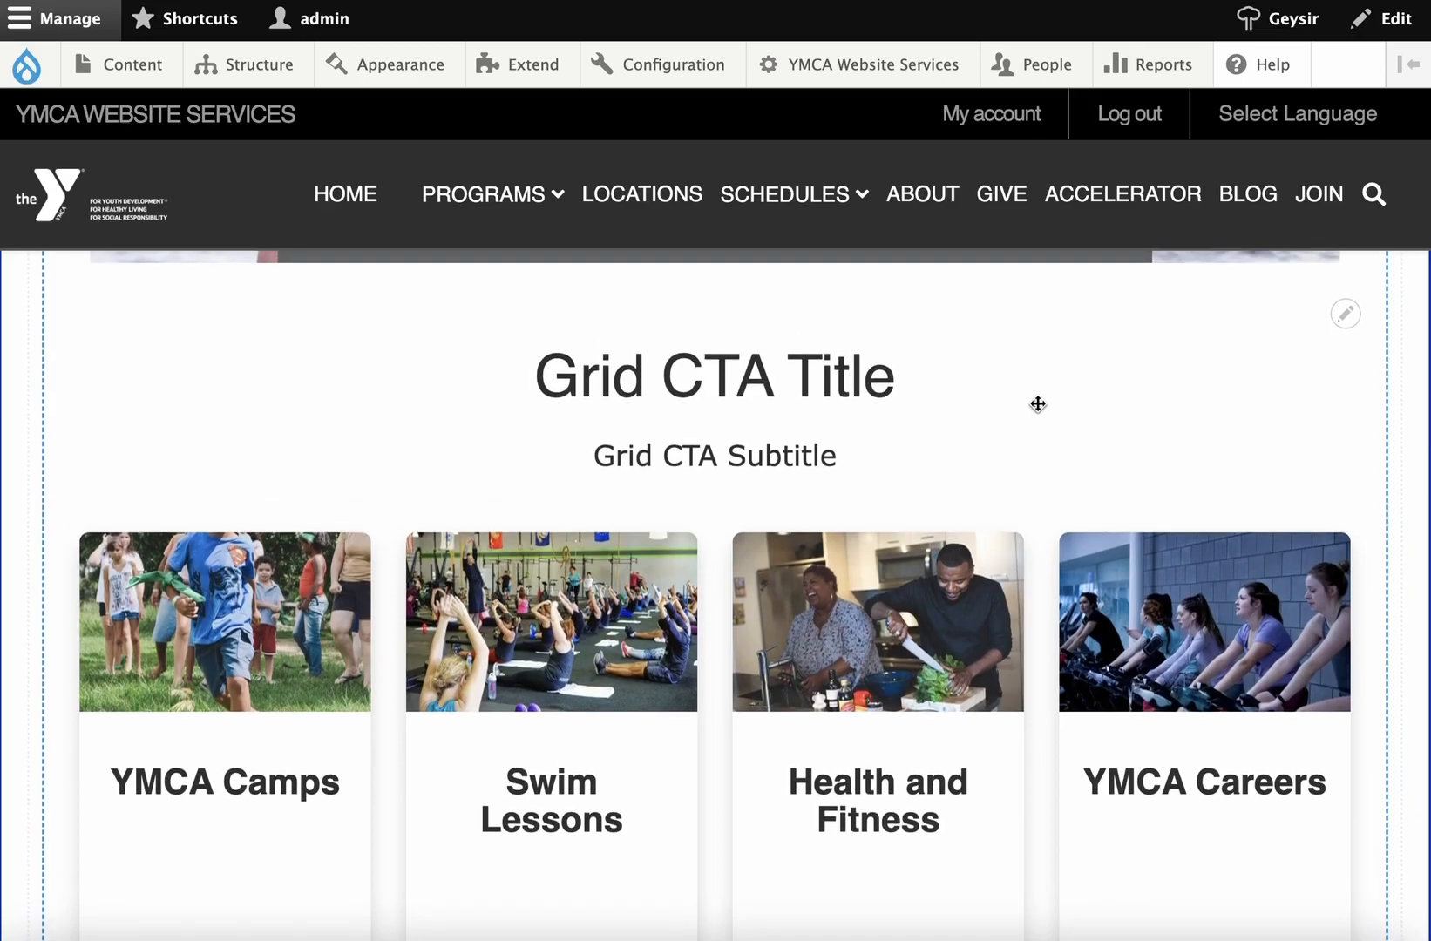
pyautogui.moveTo(1038, 404)
pyautogui.mouseDown()
pyautogui.moveTo(1038, 387)
pyautogui.moveTo(1048, 451)
pyautogui.moveTo(1051, 425)
pyautogui.mouseUp()
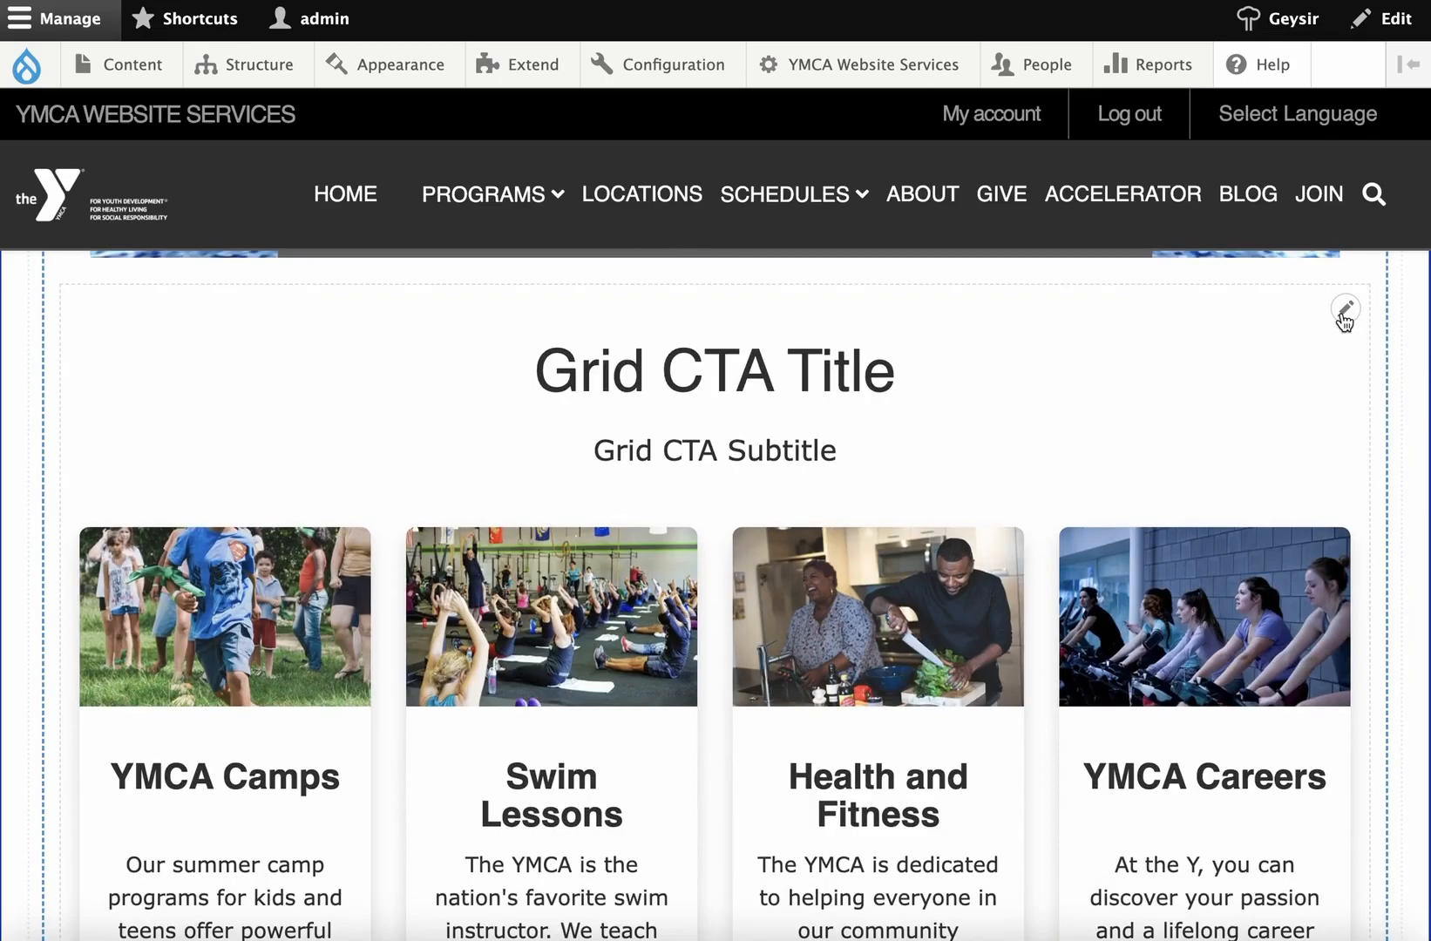
pyautogui.click(1343, 320)
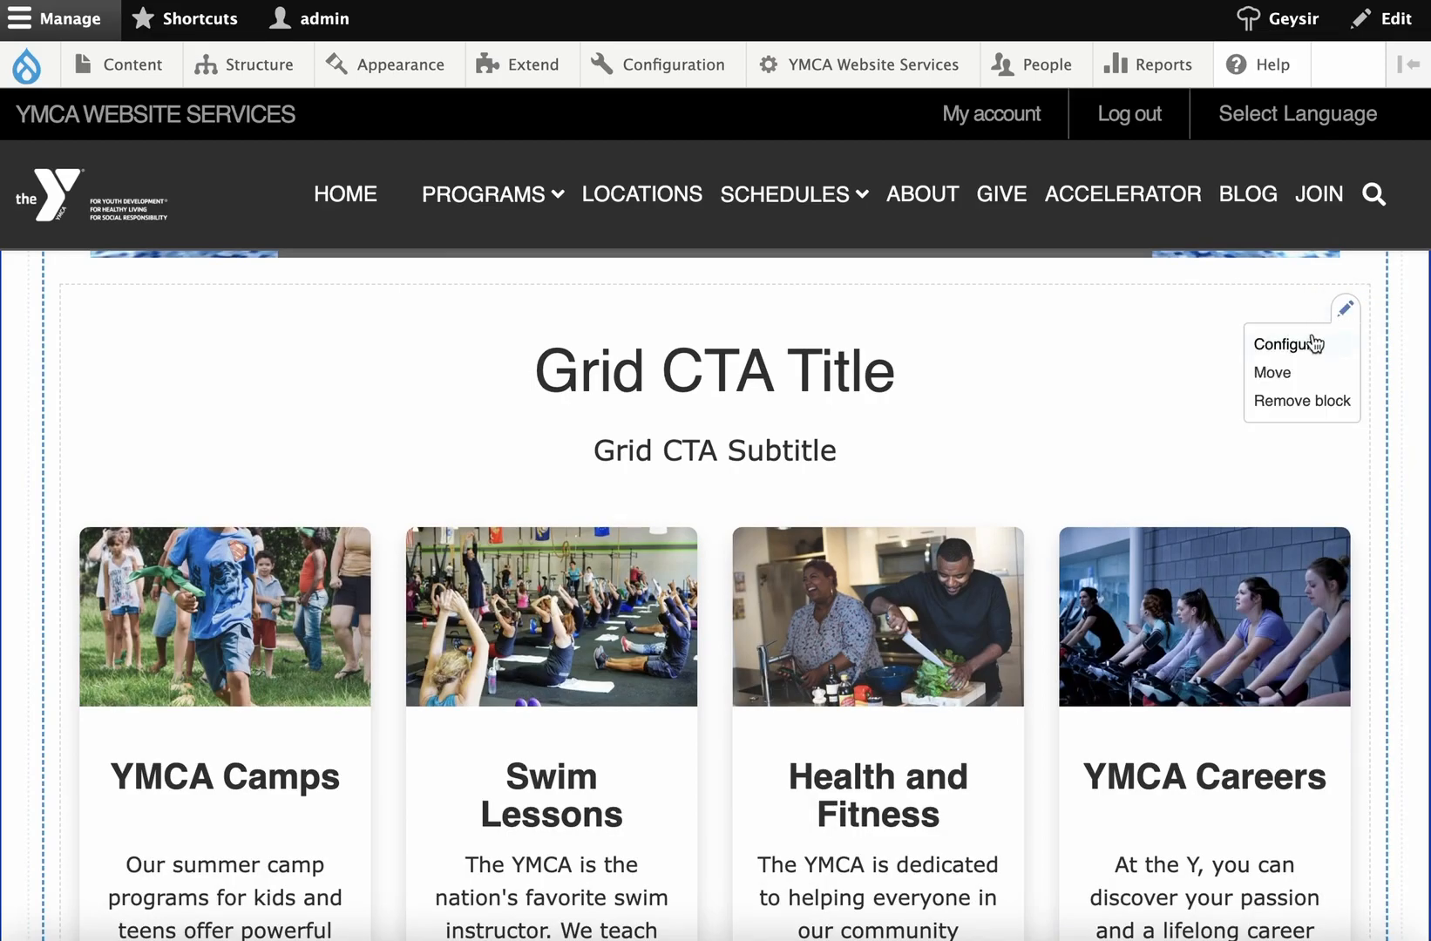
pyautogui.click(1310, 345)
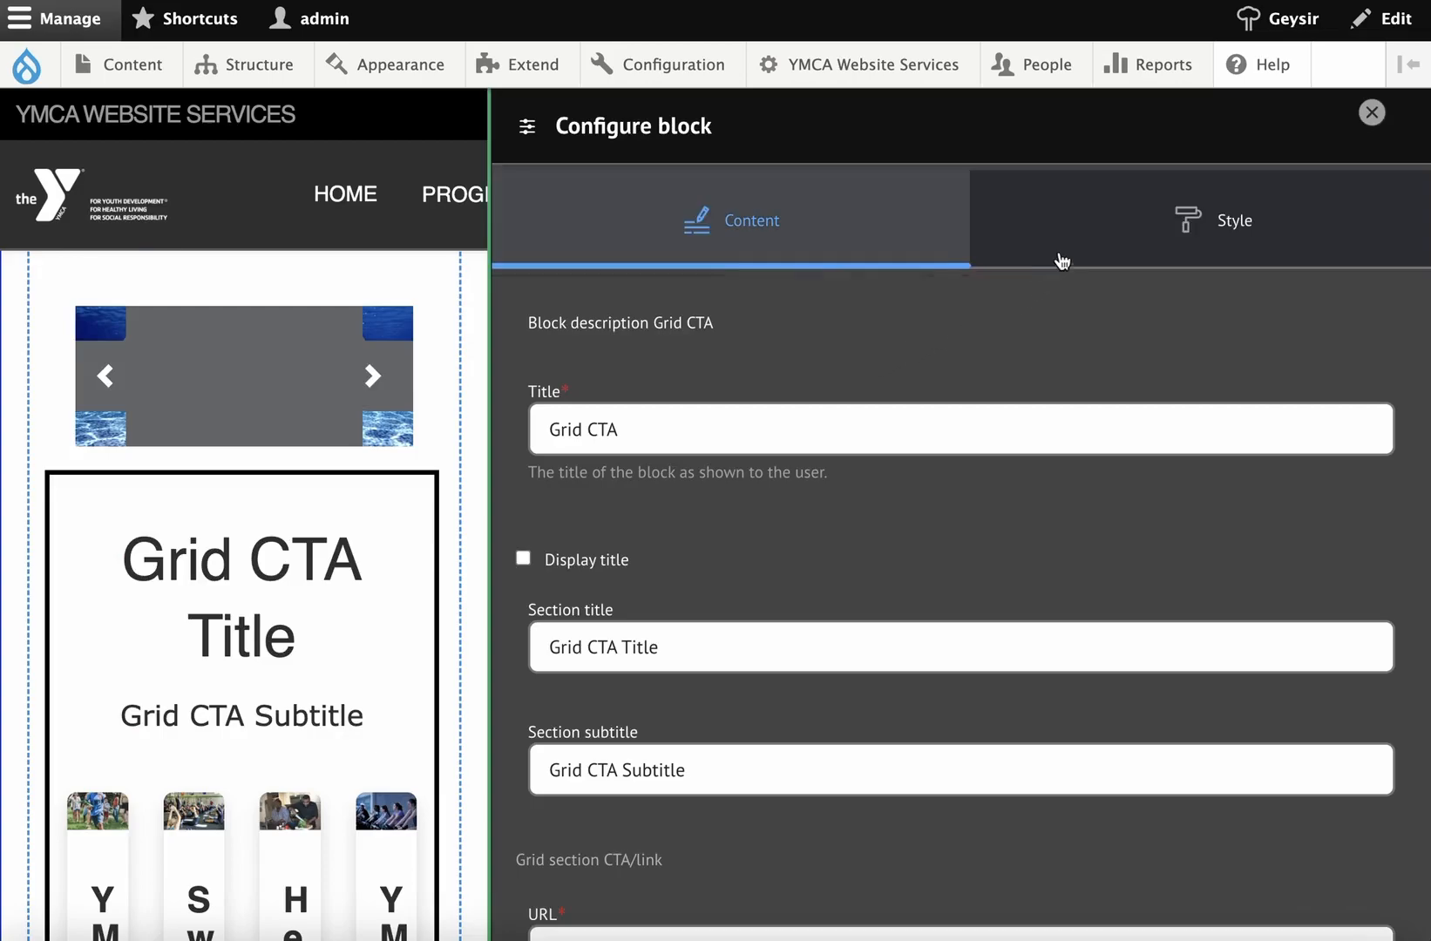
pyautogui.click(1063, 230)
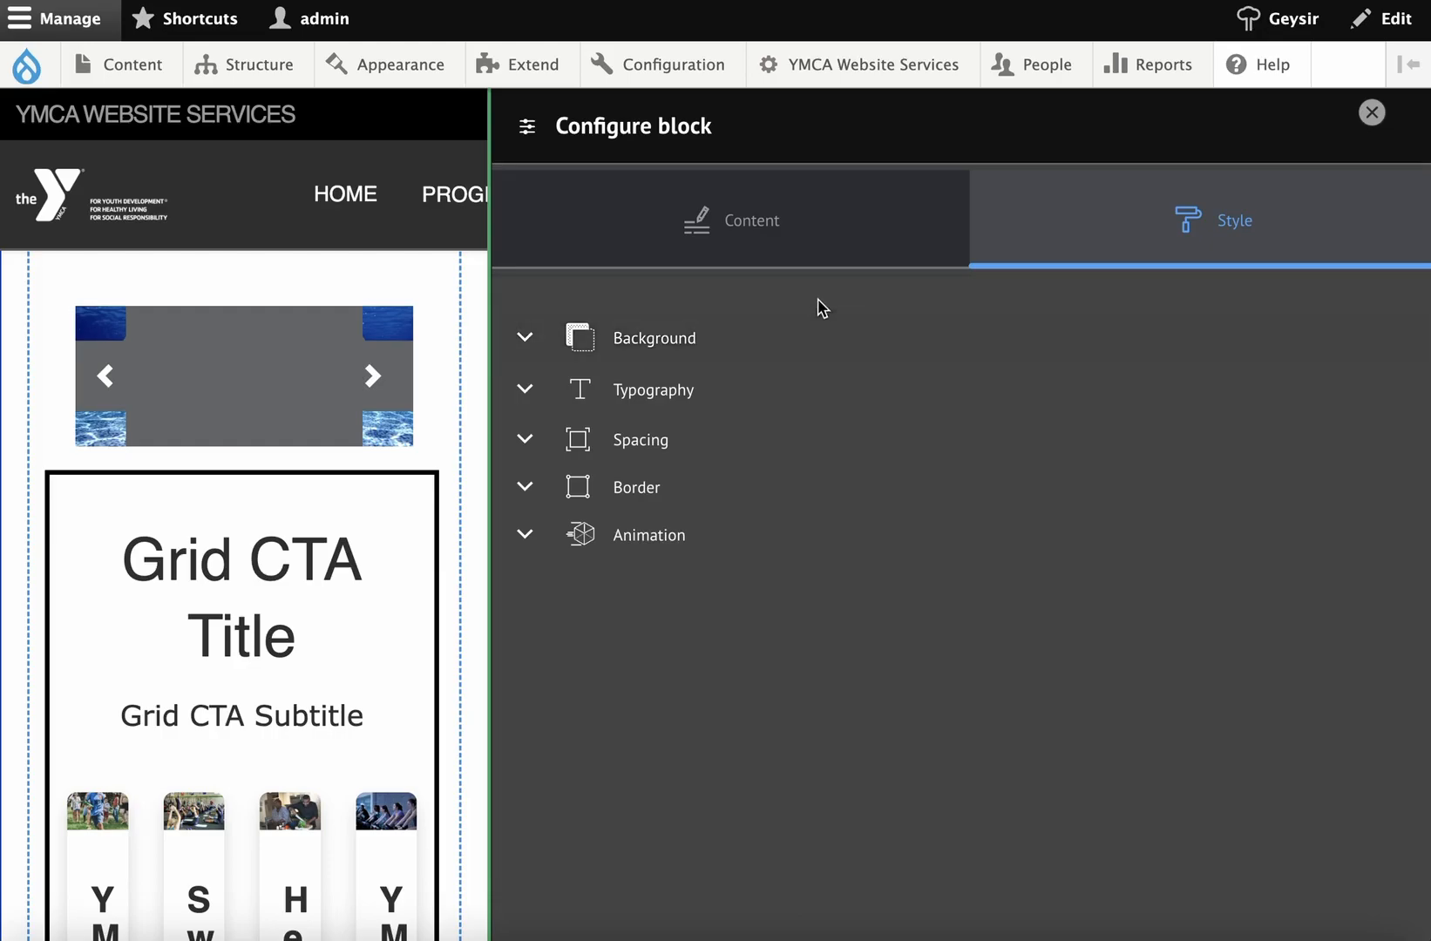
pyautogui.click(820, 257)
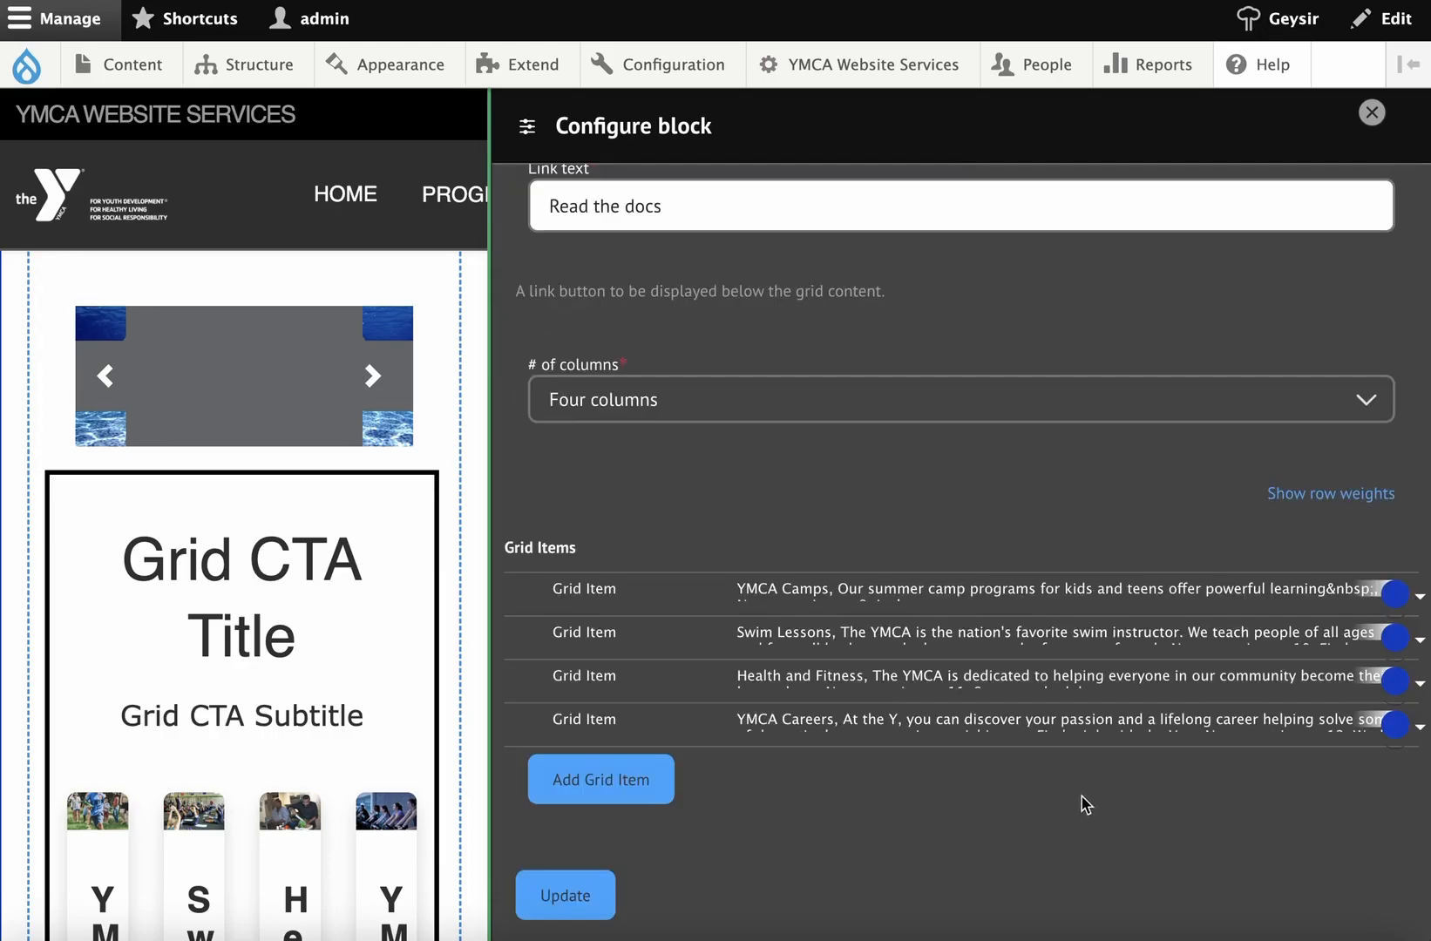
# - Update the Grid CTA block's configuration, save the page layout, and dismiss the status message
pyautogui.click(584, 903)
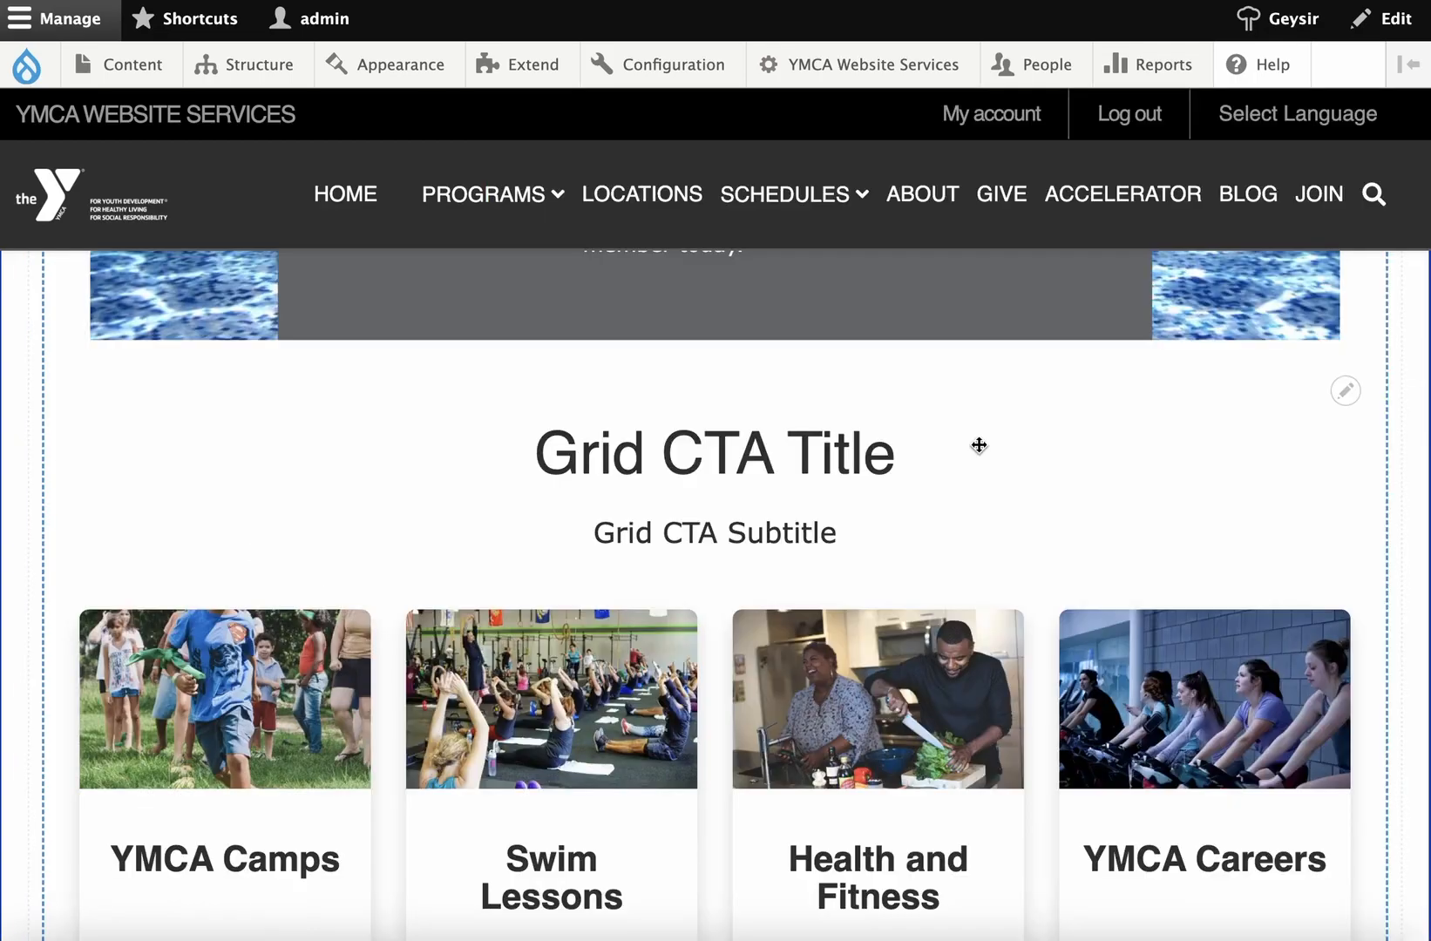
pyautogui.scroll(15, 979, 445)
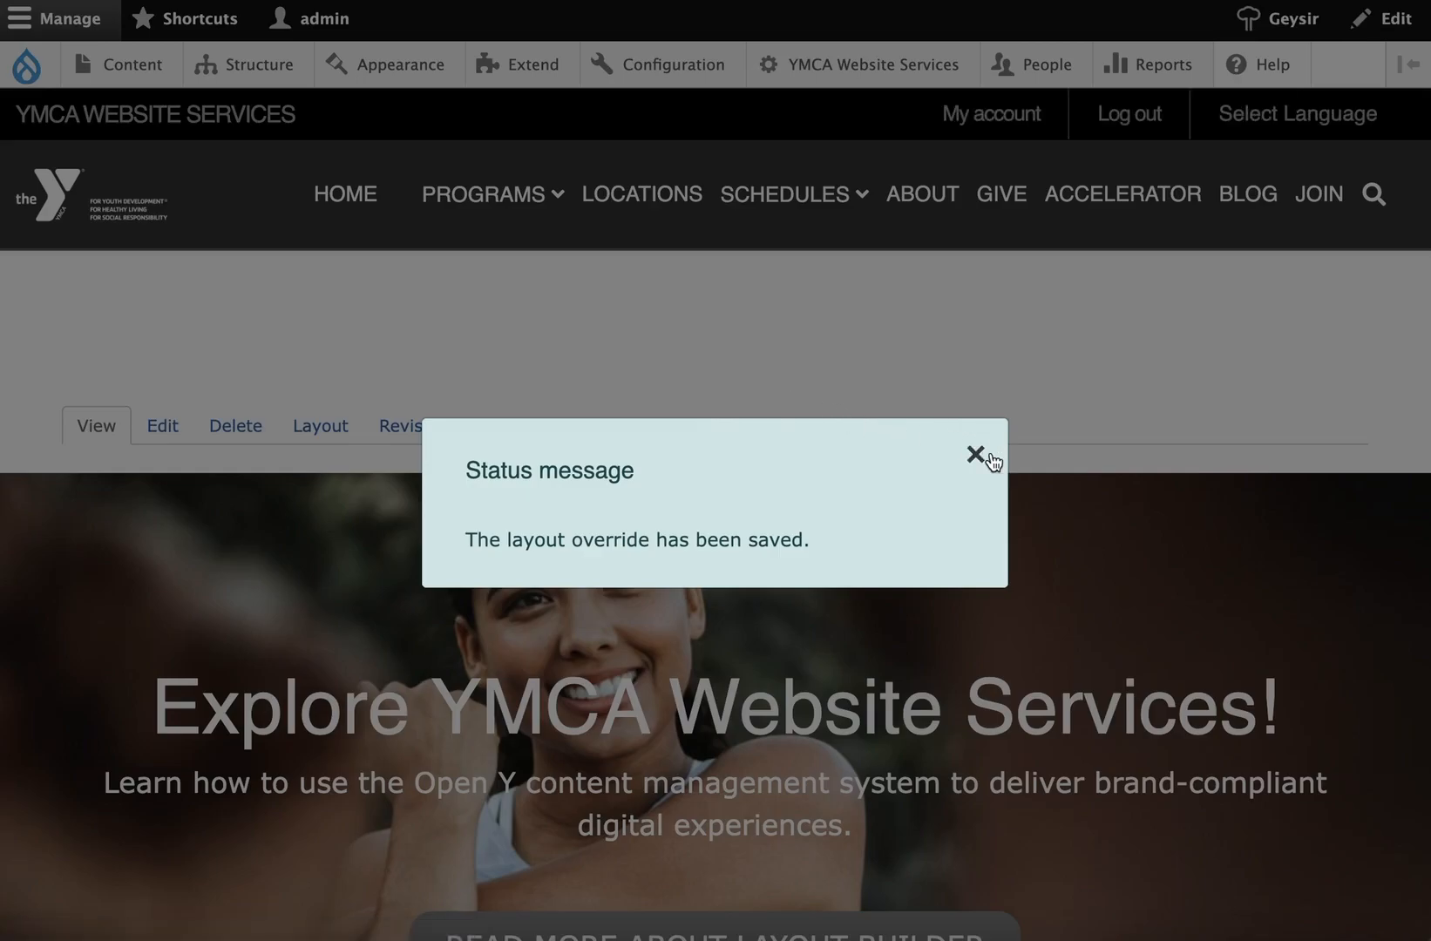
pyautogui.click(991, 454)
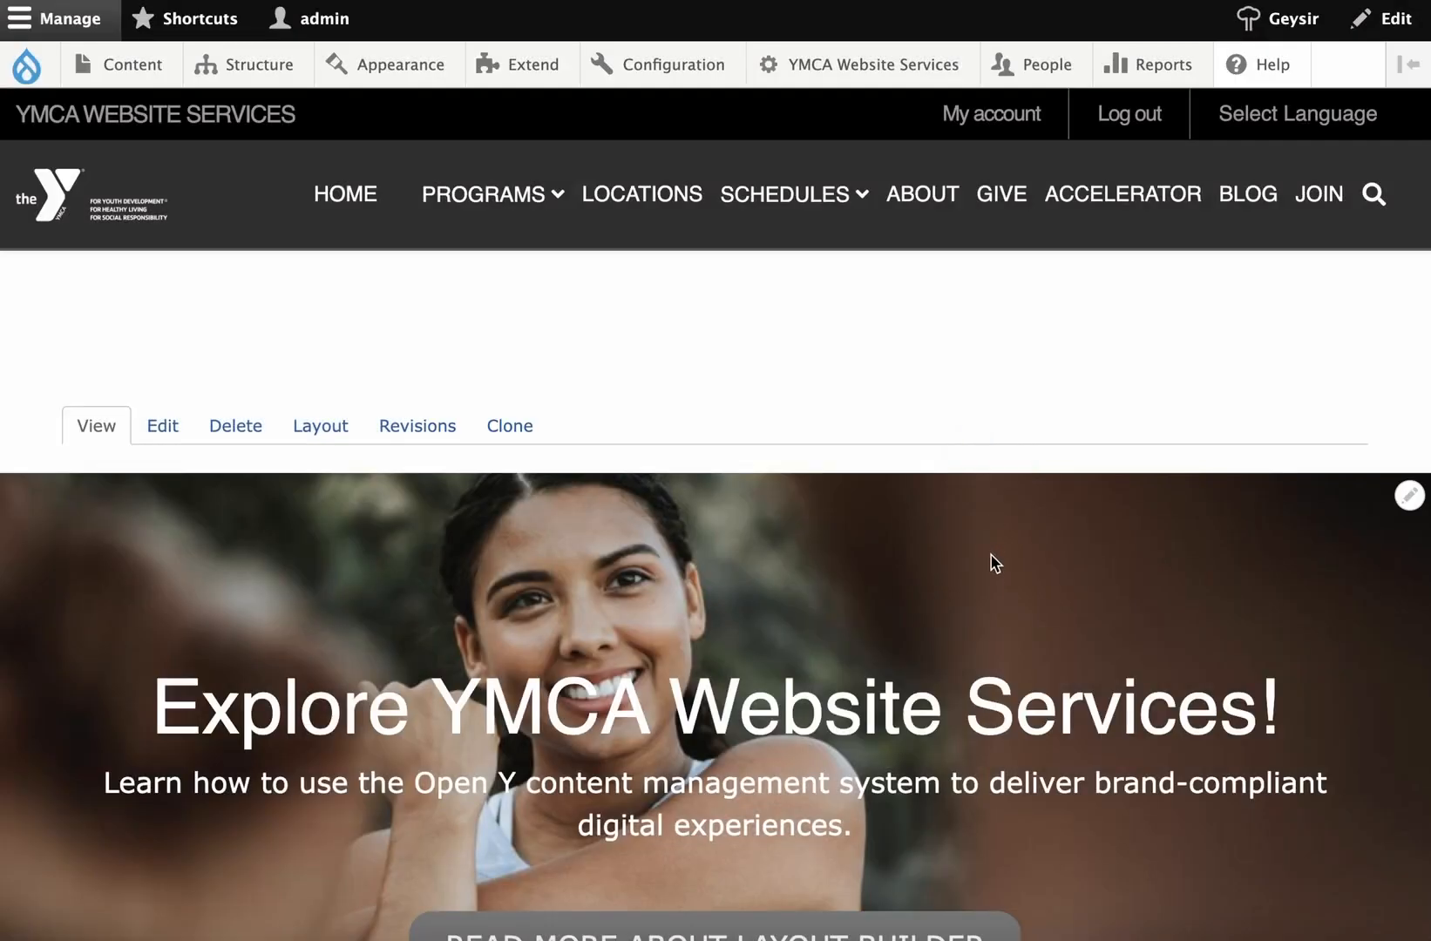
# - Examine the four-column Grid CTA block and its cards on the published page at desktop width
pyautogui.scroll(-8, 989, 557)
pyautogui.scroll(-15, 989, 571)
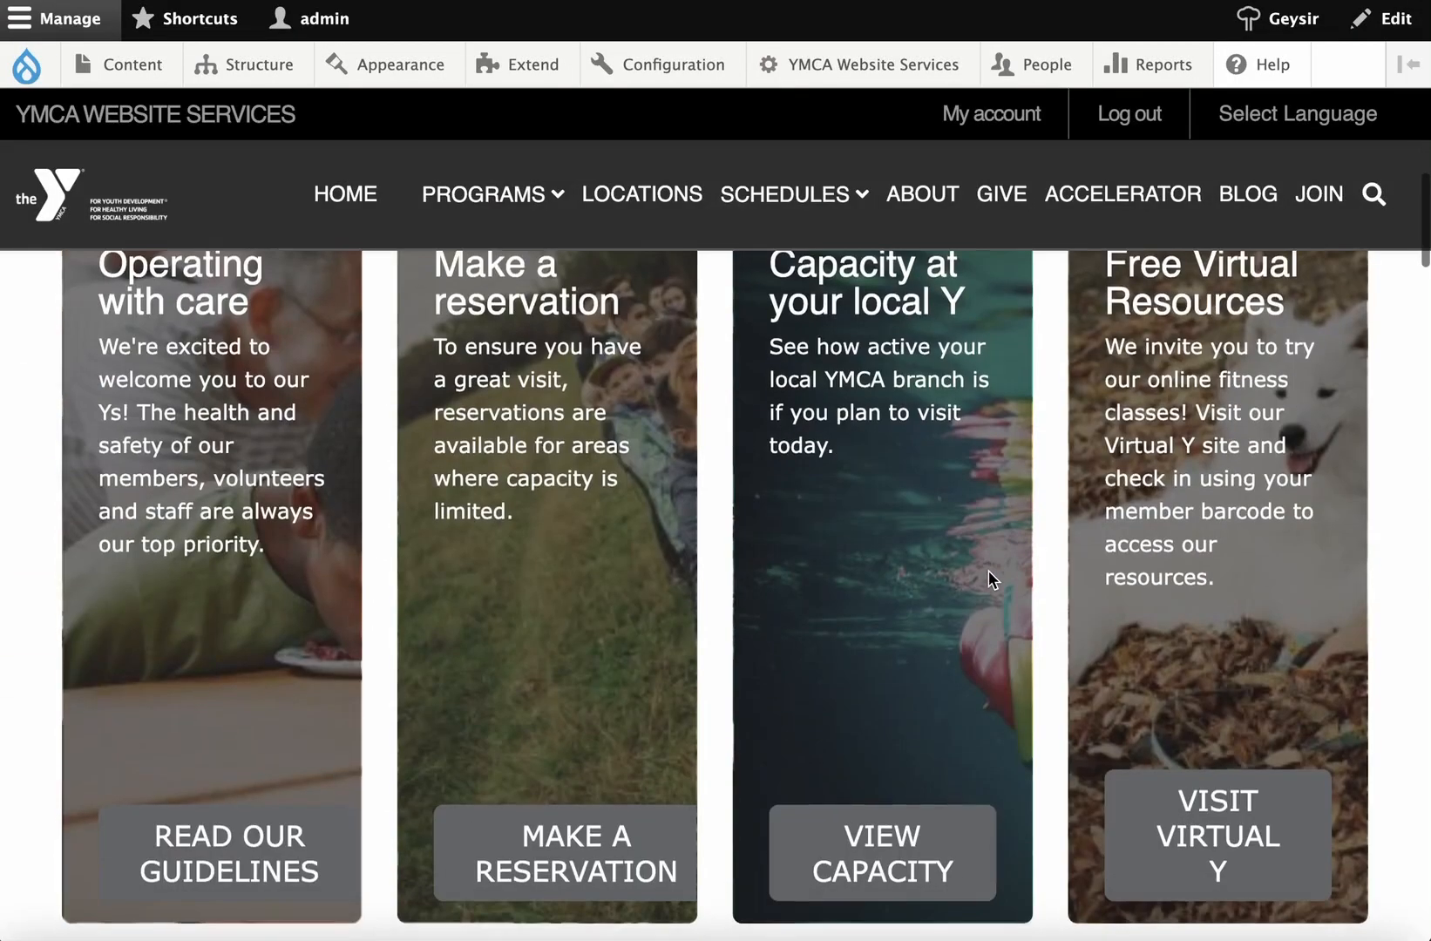
pyautogui.scroll(-2, 990, 576)
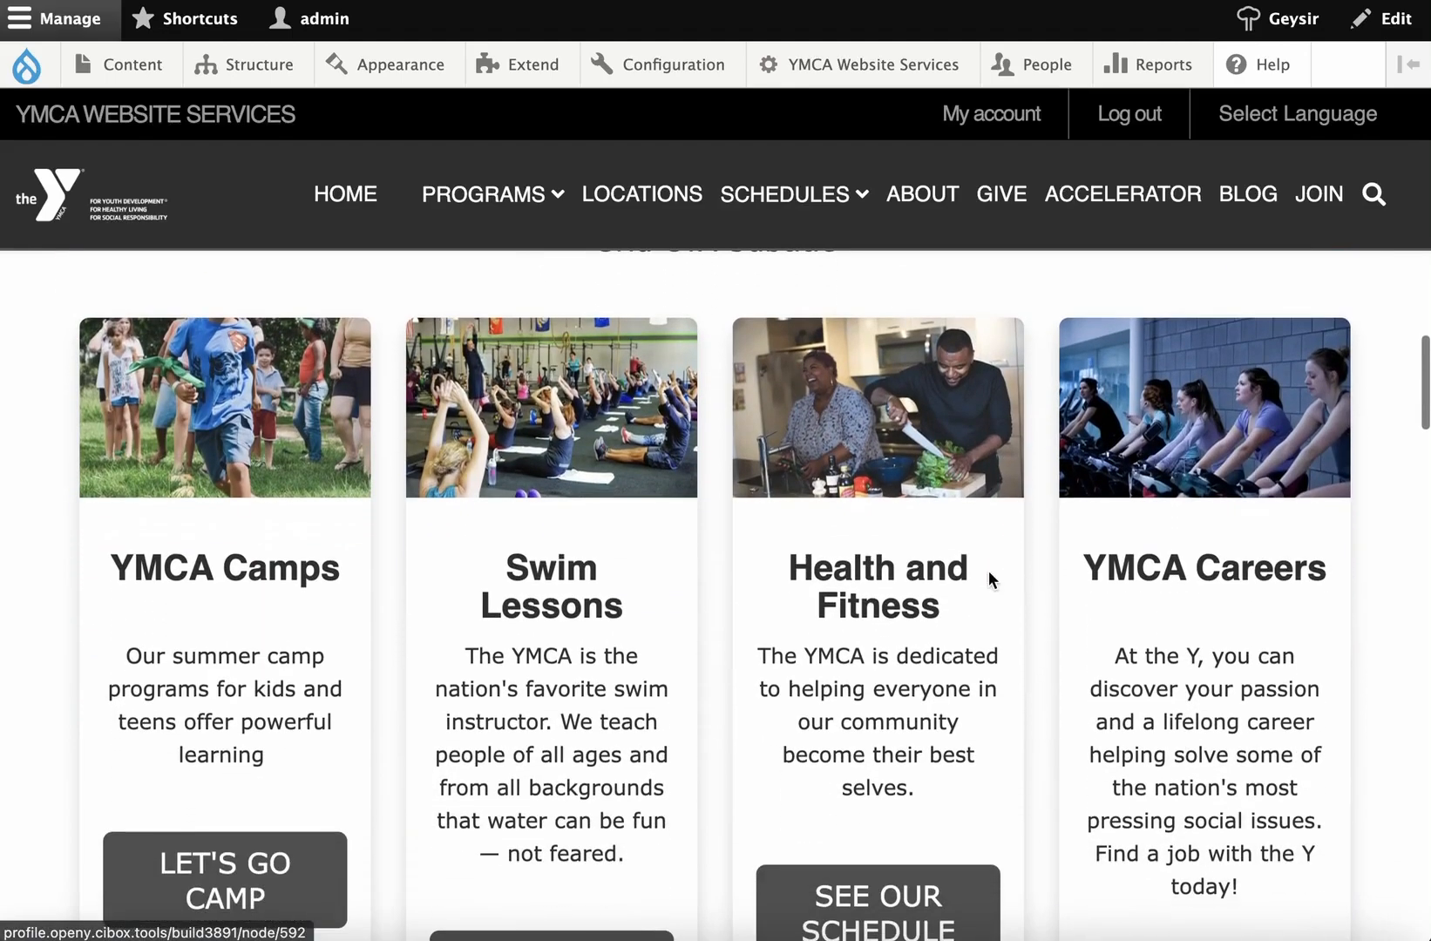
pyautogui.scroll(-2, 988, 571)
pyautogui.scroll(-1, 988, 572)
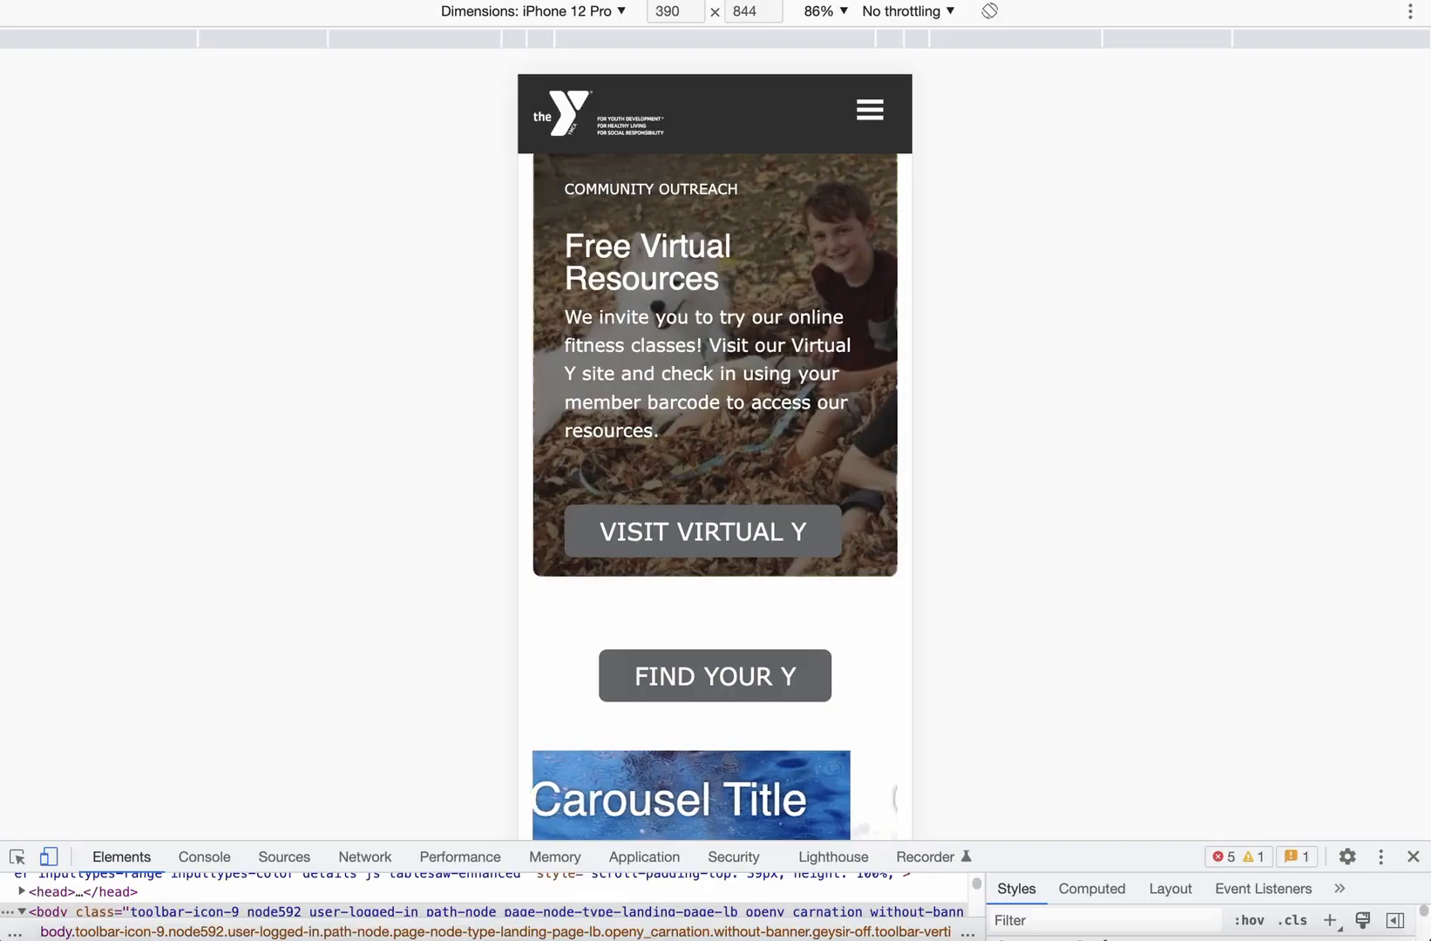
# - Examine the Grid CTA block's title, stacked cards and link button in the iPhone 12 Pro device preview
pyautogui.scroll(-5, 680, 472)
pyautogui.scroll(-7, 680, 471)
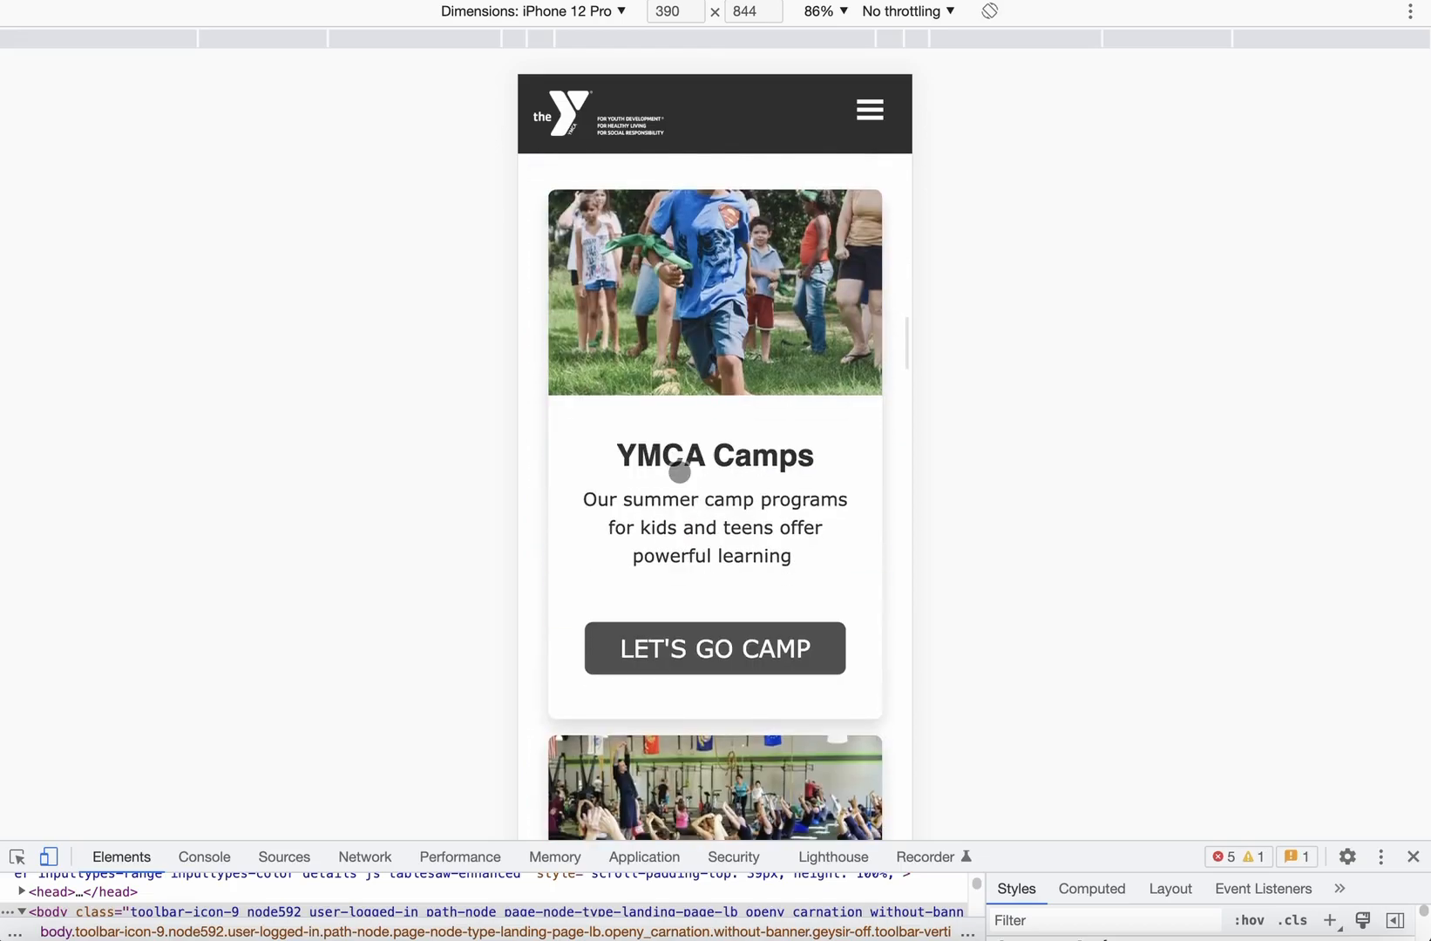
pyautogui.scroll(1, 680, 472)
pyautogui.scroll(1, 679, 471)
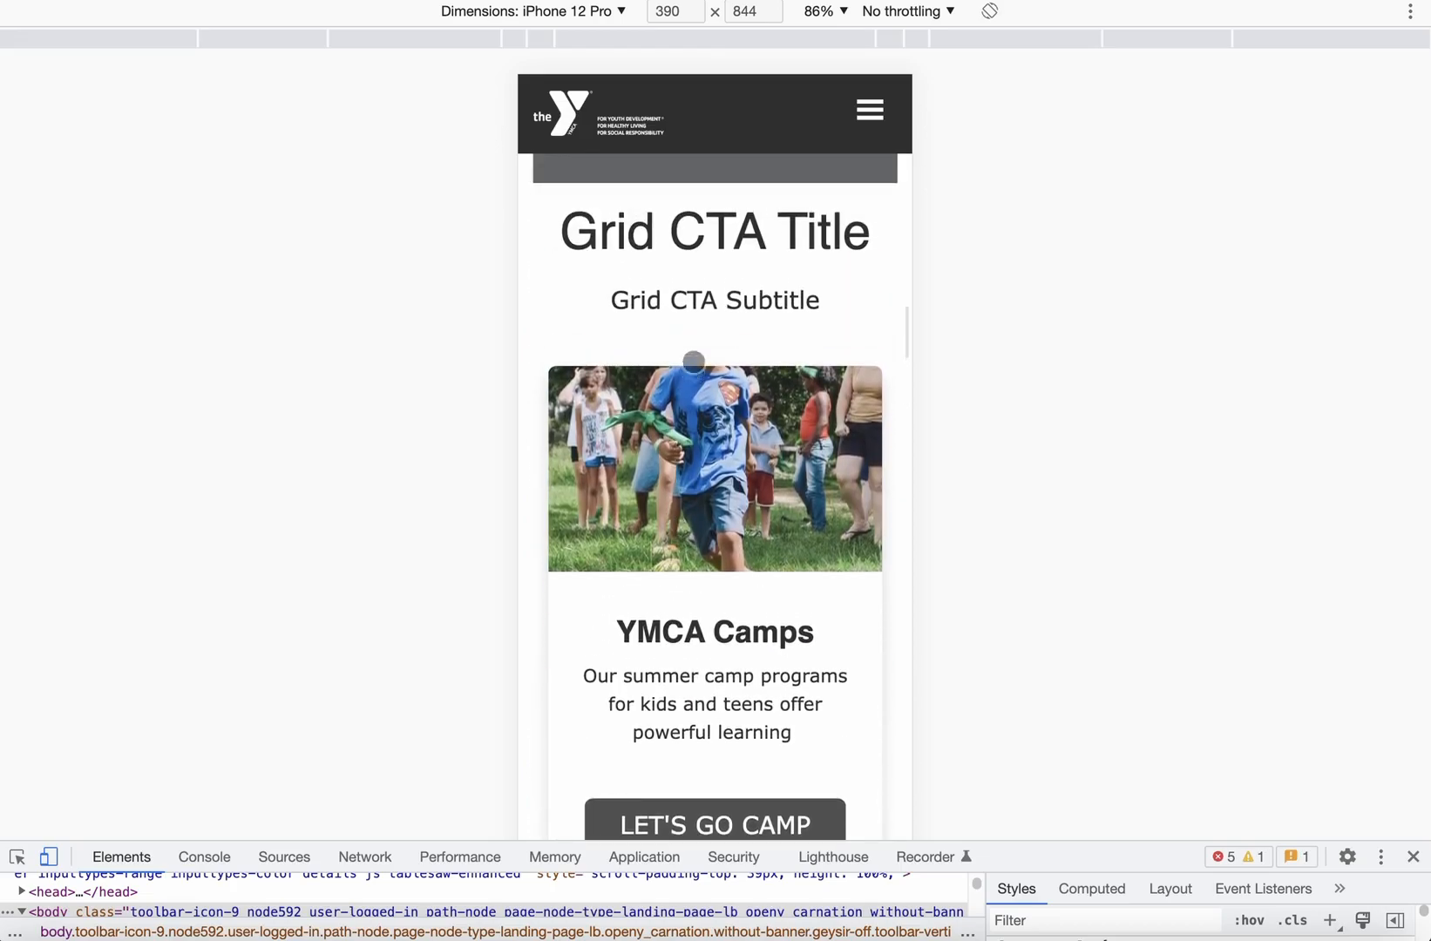
pyautogui.scroll(-5, 719, 457)
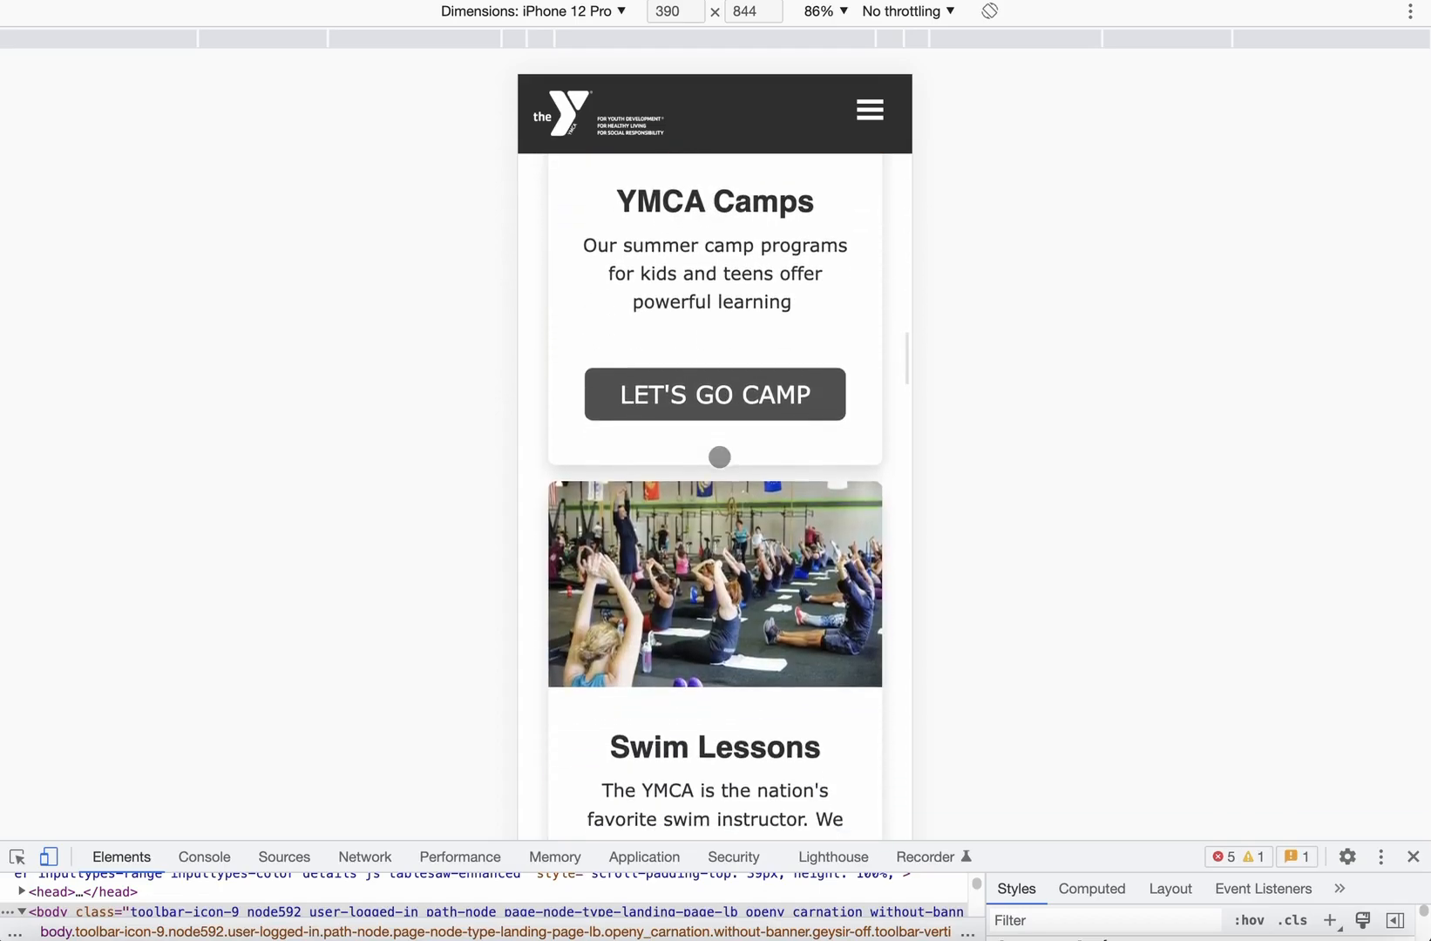
pyautogui.scroll(-2, 719, 457)
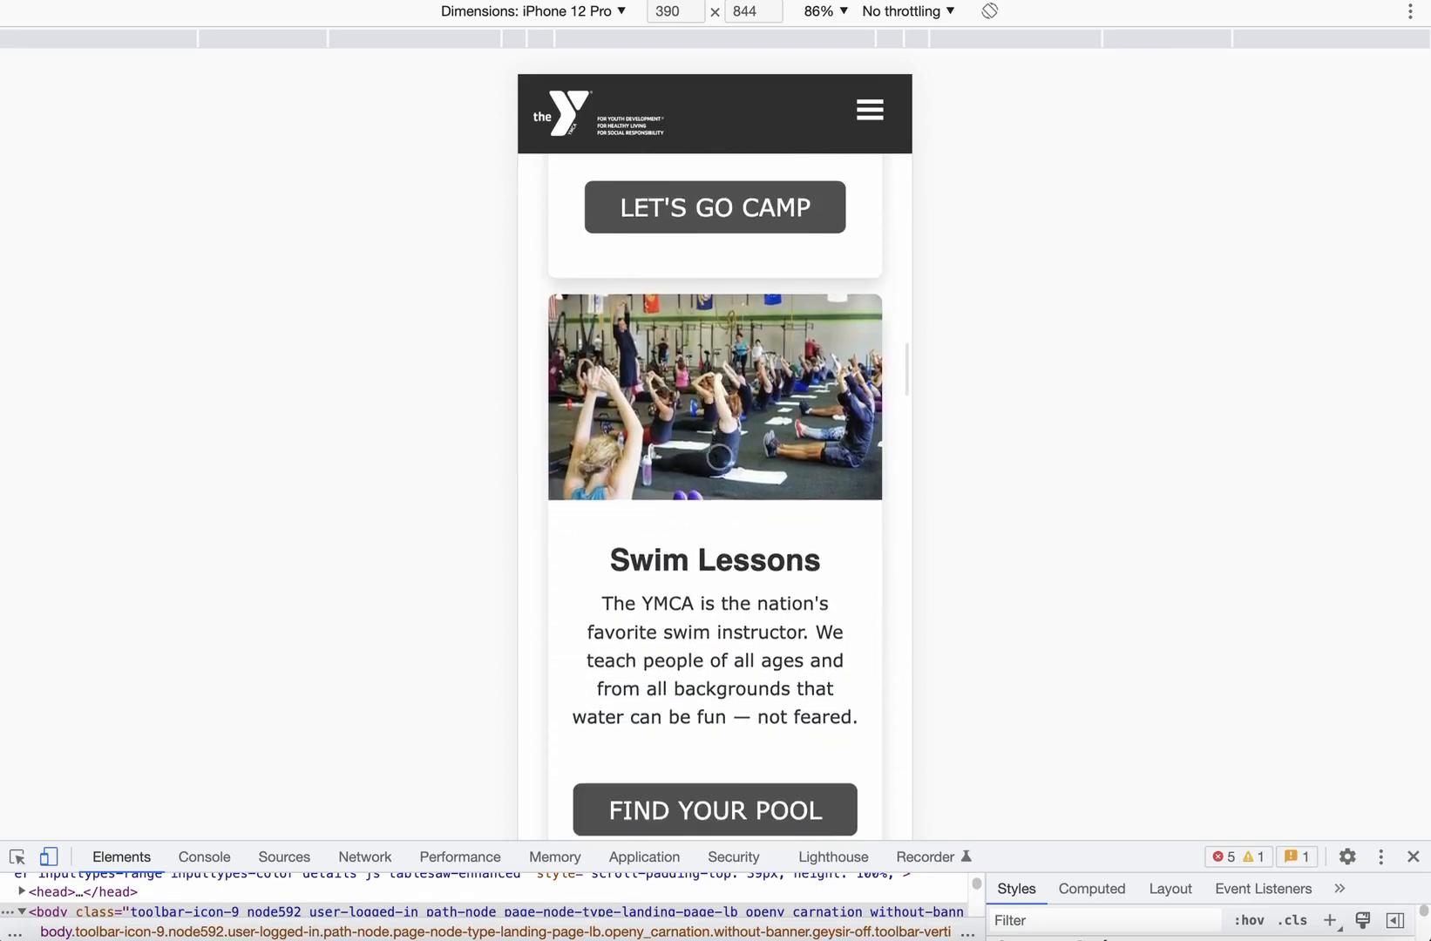
pyautogui.scroll(-9, 719, 456)
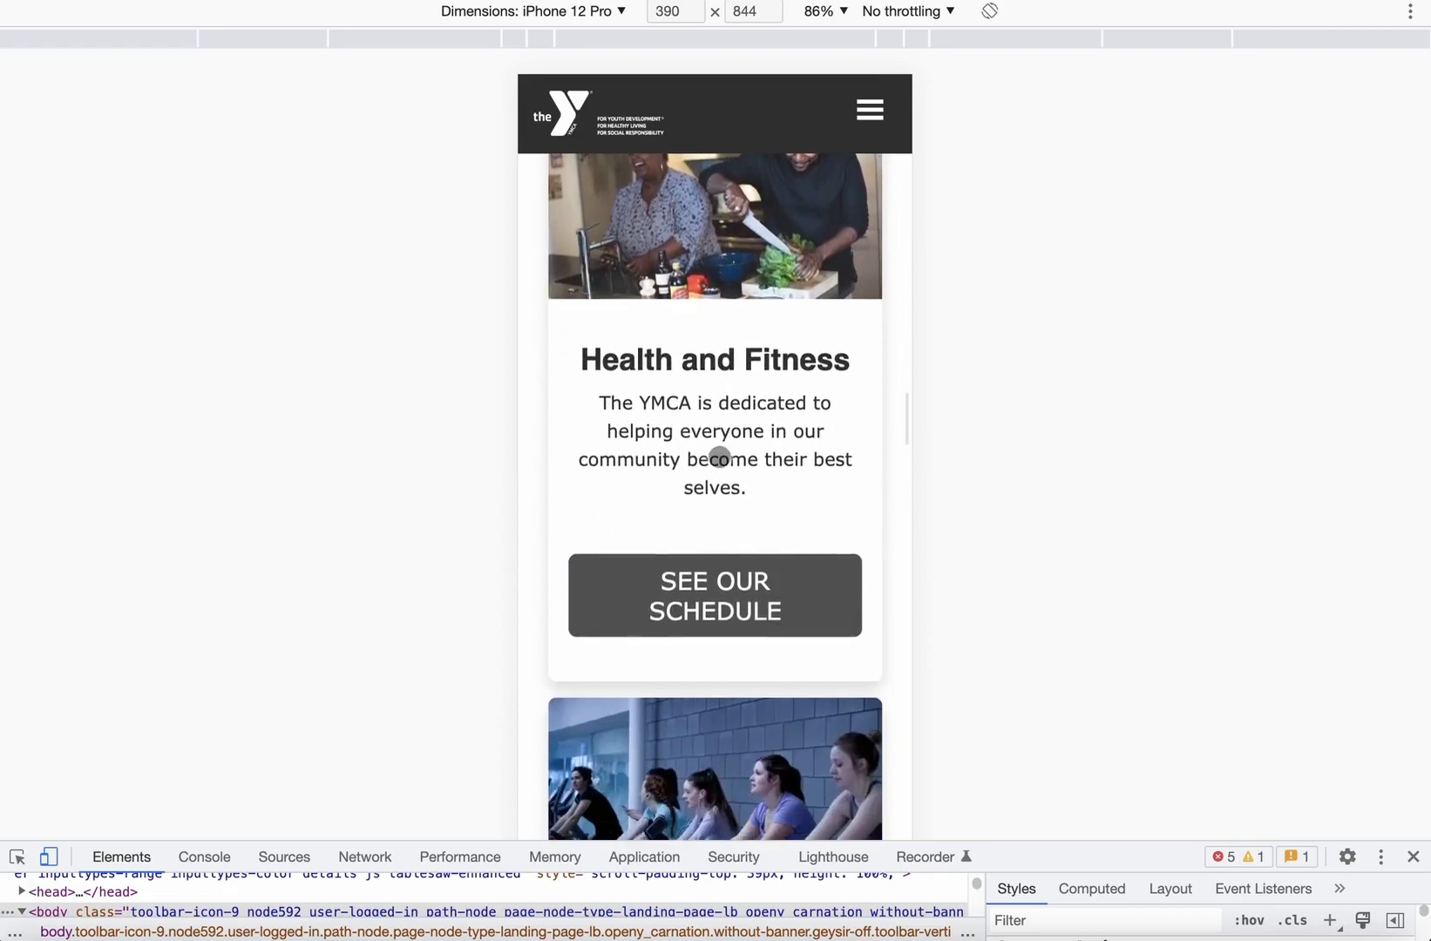
pyautogui.scroll(-9, 719, 456)
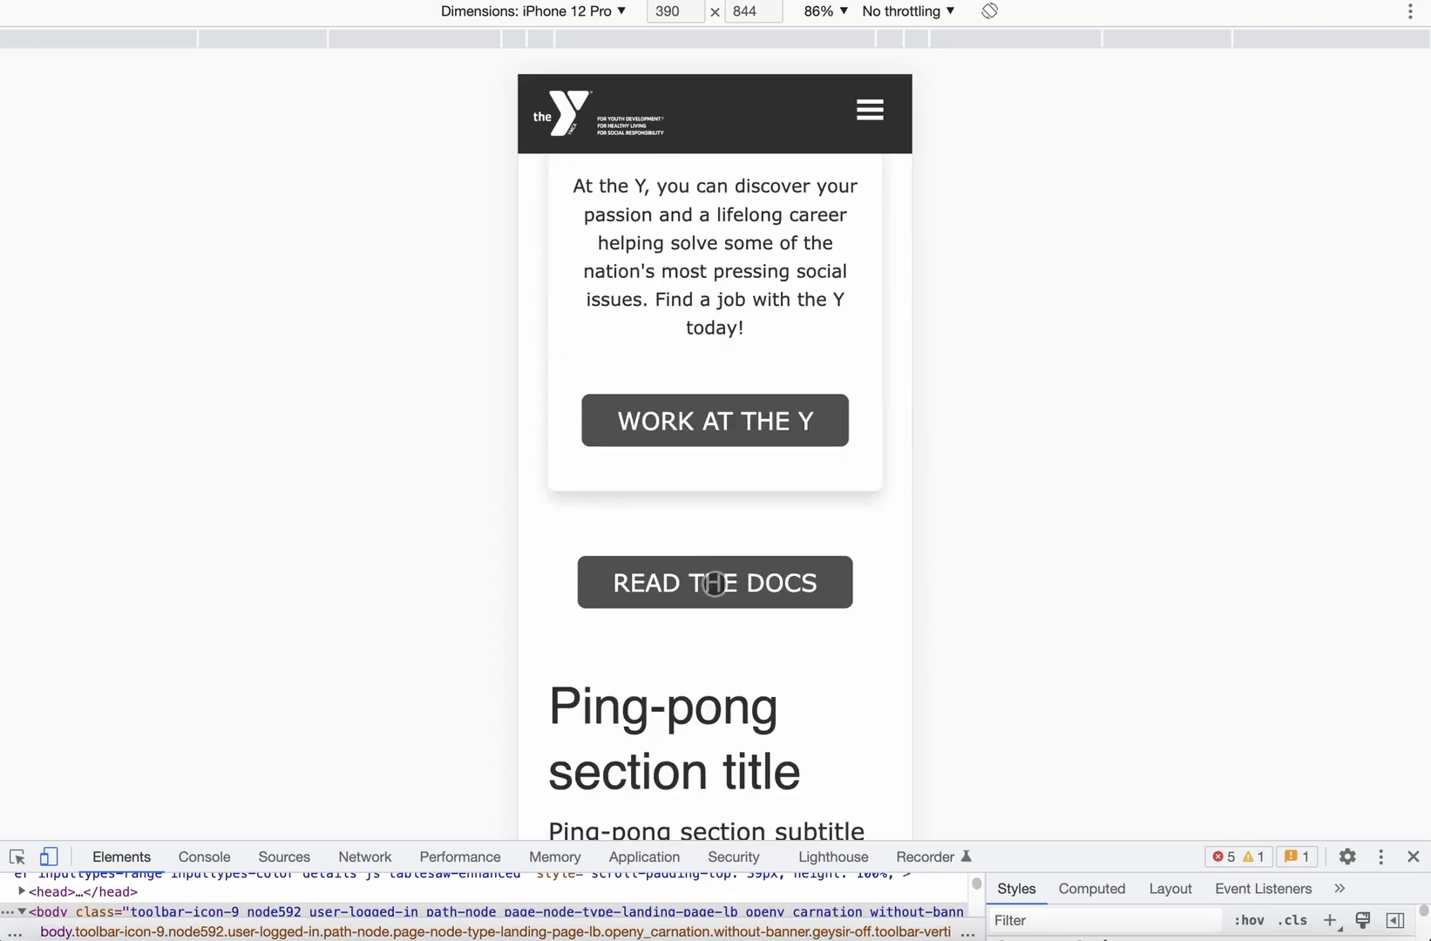